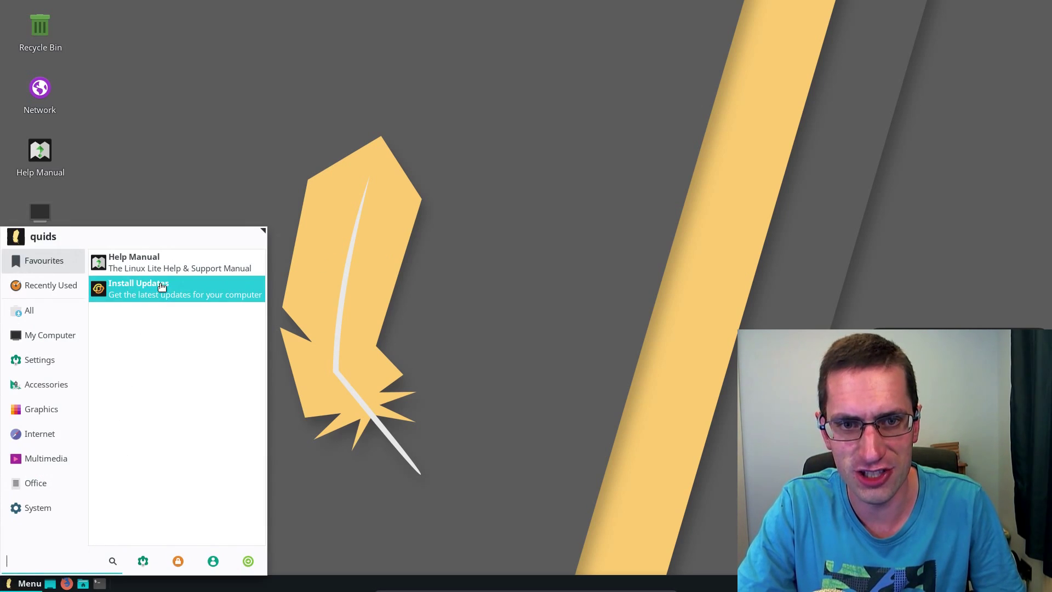
Launch Lite Welcome from a 'li' menu search and read the Starting with Linux Lite page
type("li")
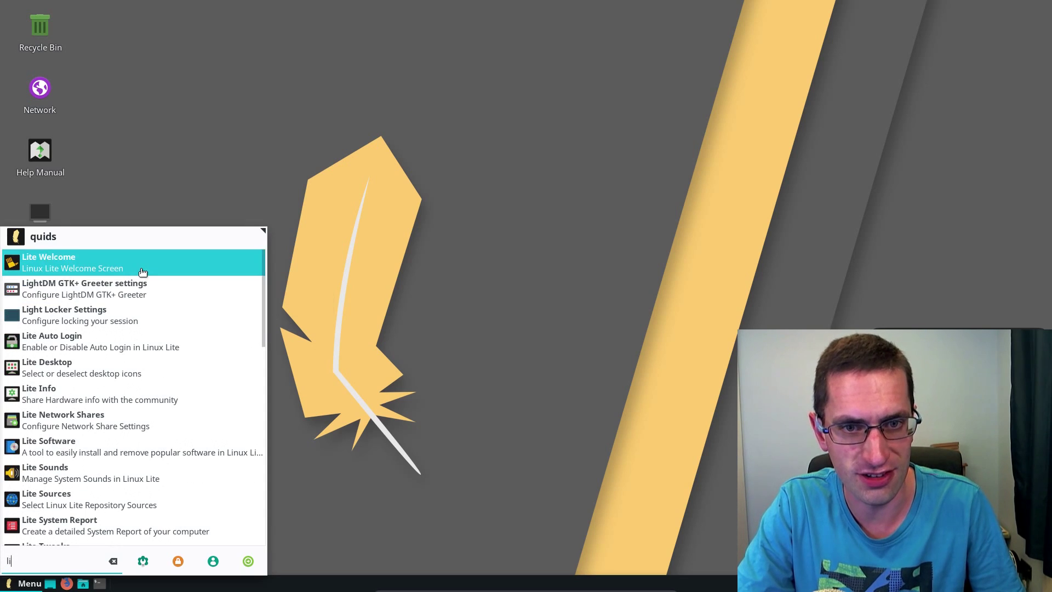
left_click(138, 266)
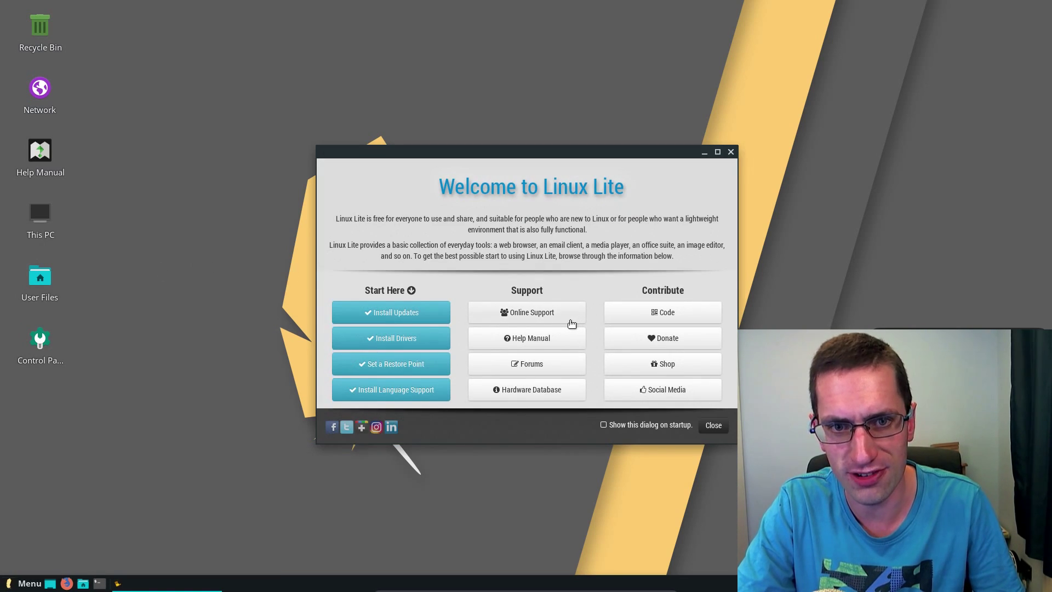
left_click(438, 316)
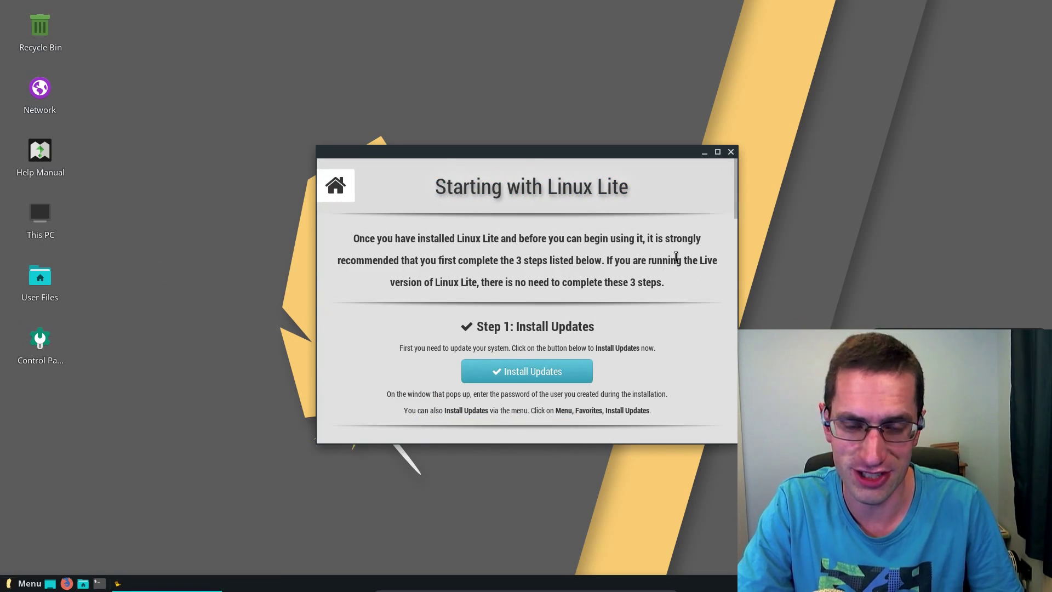
left_click_drag(735, 204, 743, 320)
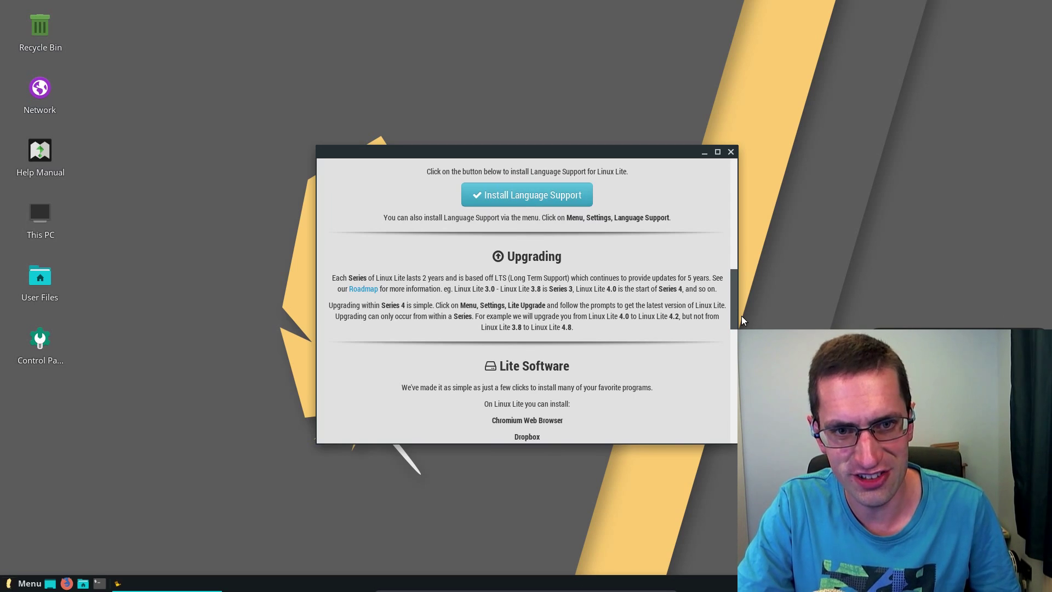
left_click_drag(741, 315, 739, 188)
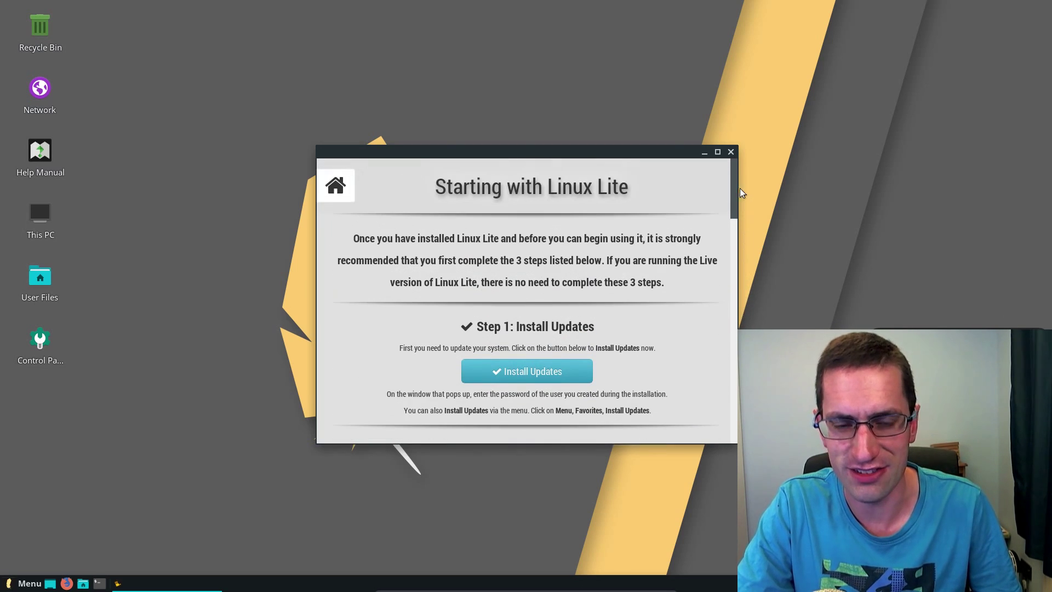
Return to the welcome home page and browse the Get Support page
left_click(339, 185)
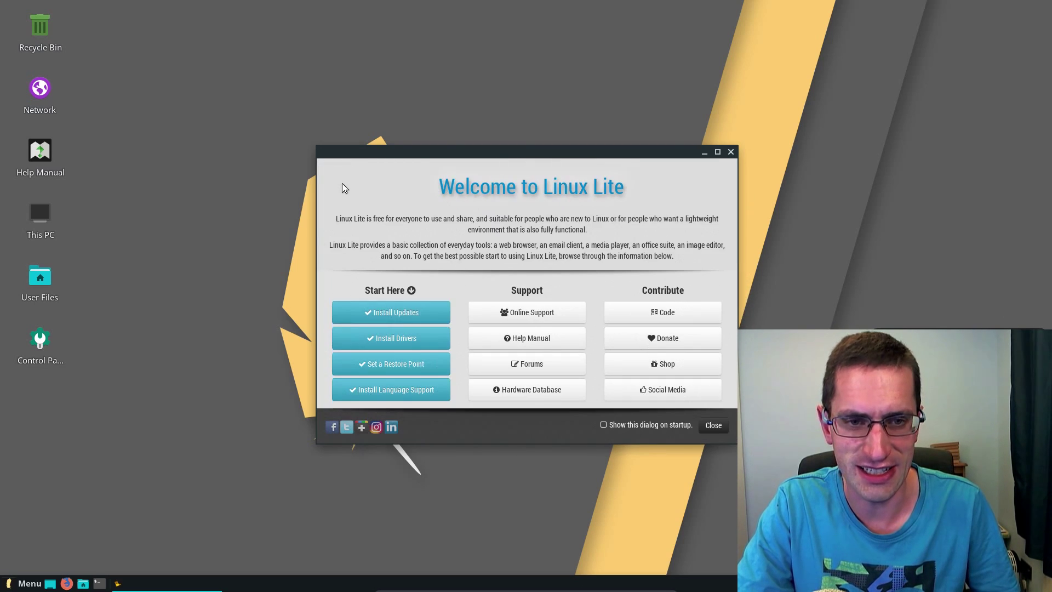
left_click(506, 312)
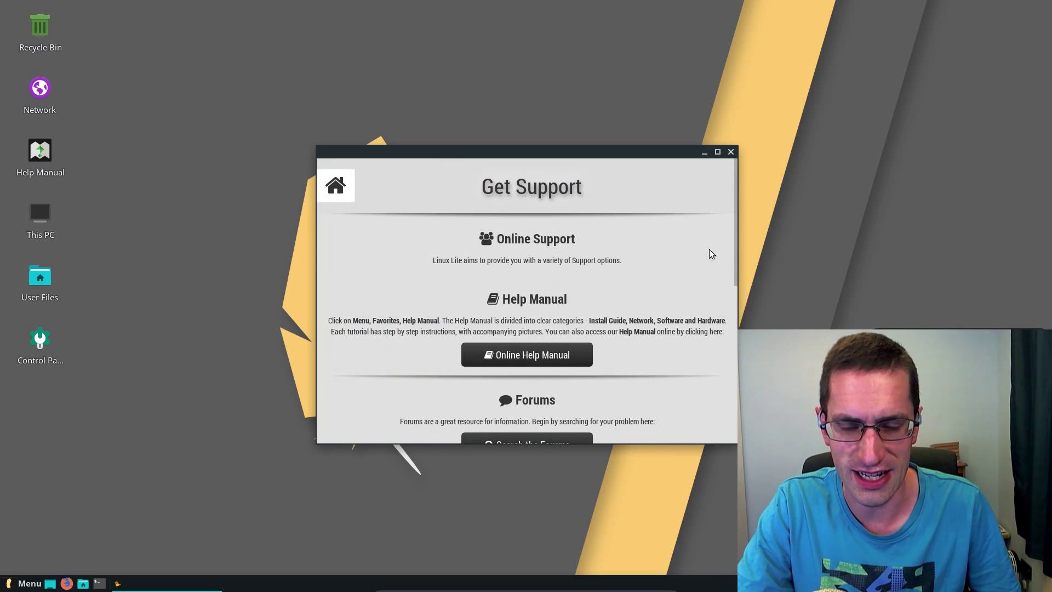
mouse_move(735, 250)
left_mouse_down()
mouse_move(739, 381)
mouse_move(752, 318)
mouse_move(743, 235)
left_mouse_up()
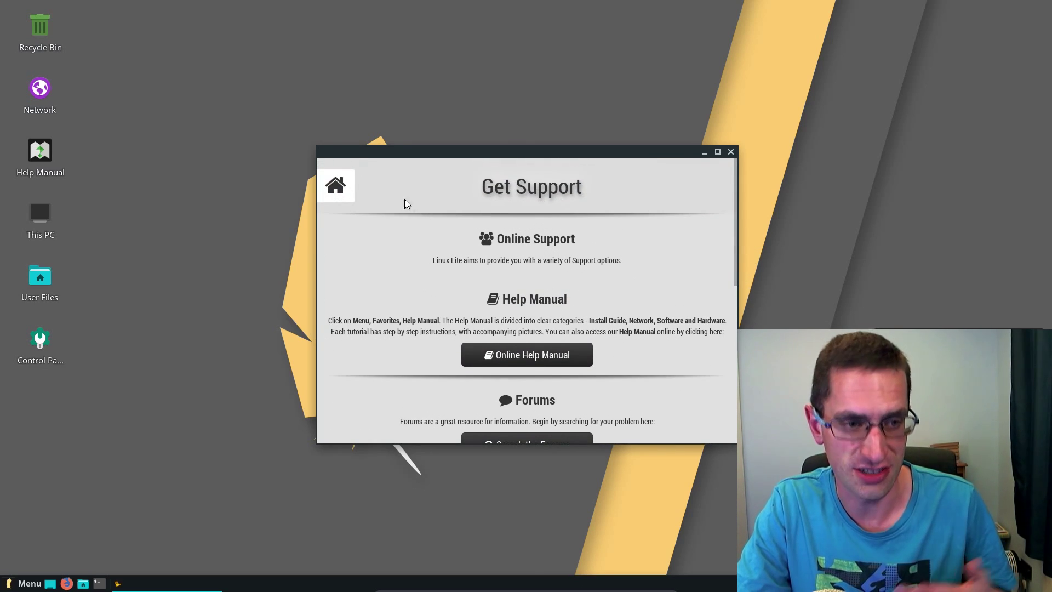
left_click(355, 189)
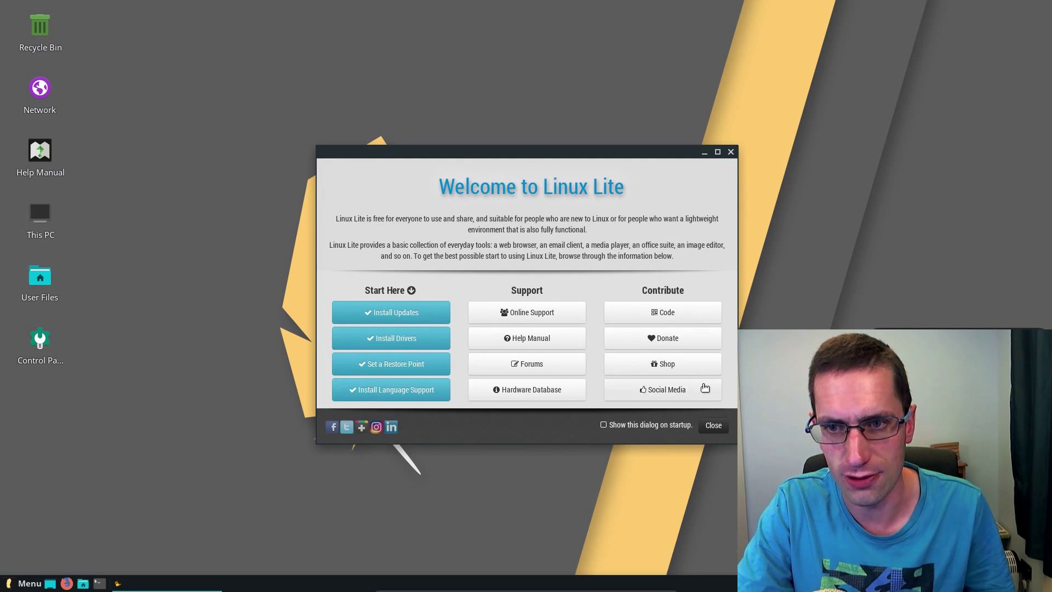
Read through the Contribute page, then minimize the welcome window
left_click(696, 367)
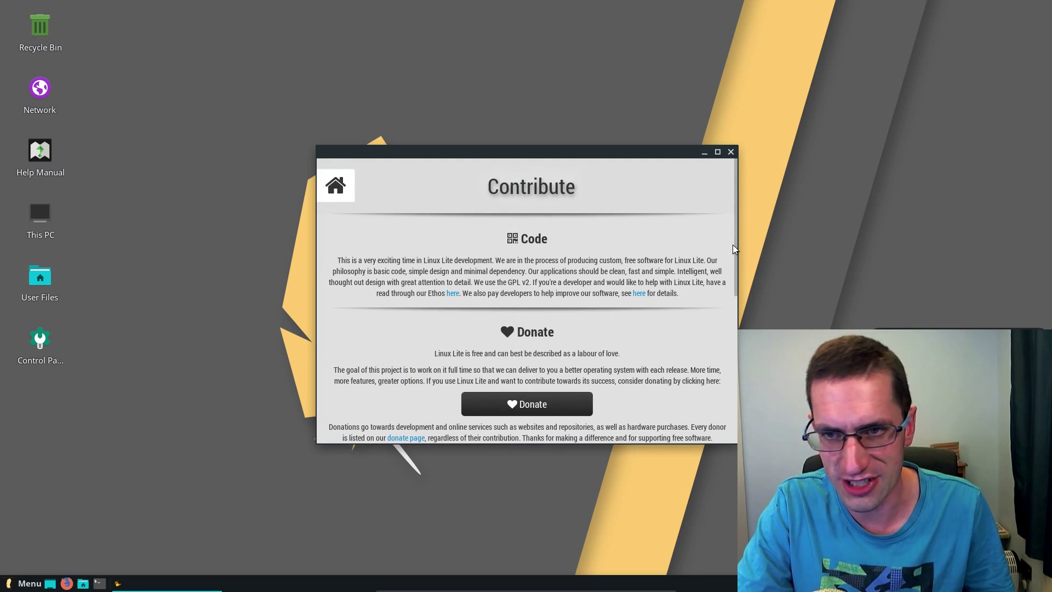
left_click_drag(733, 229, 736, 281)
scroll(736, 282, "down", 5)
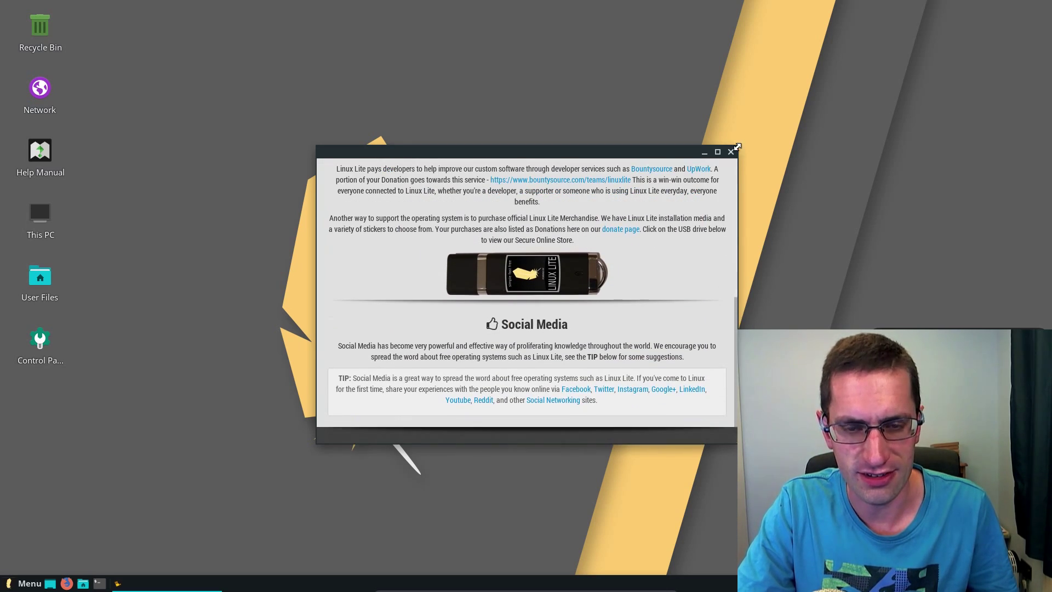
left_click(702, 153)
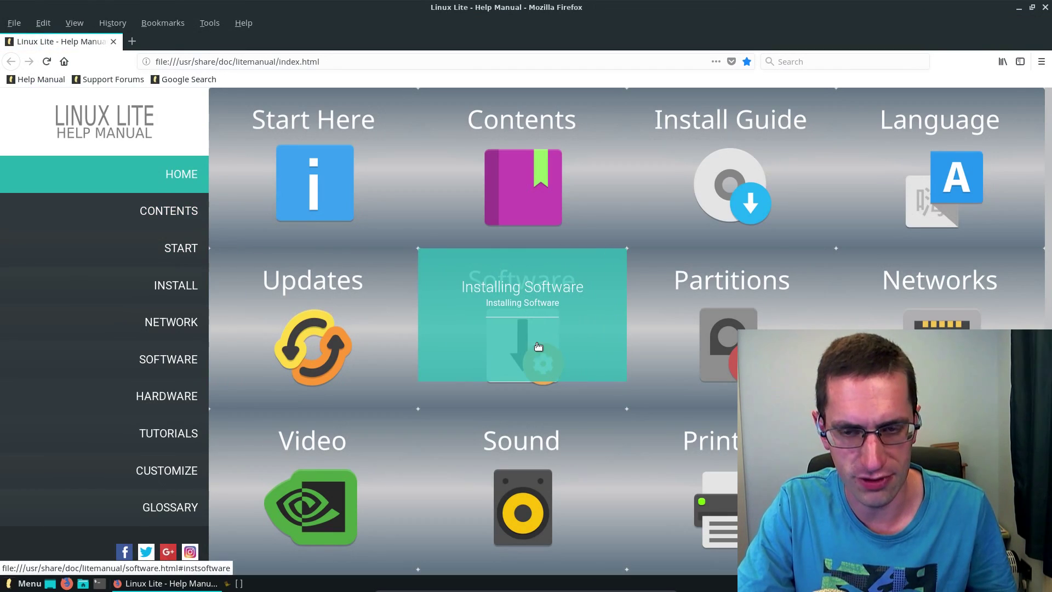
Open the Help Manual's Customize page and scroll down to its Desktop Settings section
scroll(539, 350, "down", 3)
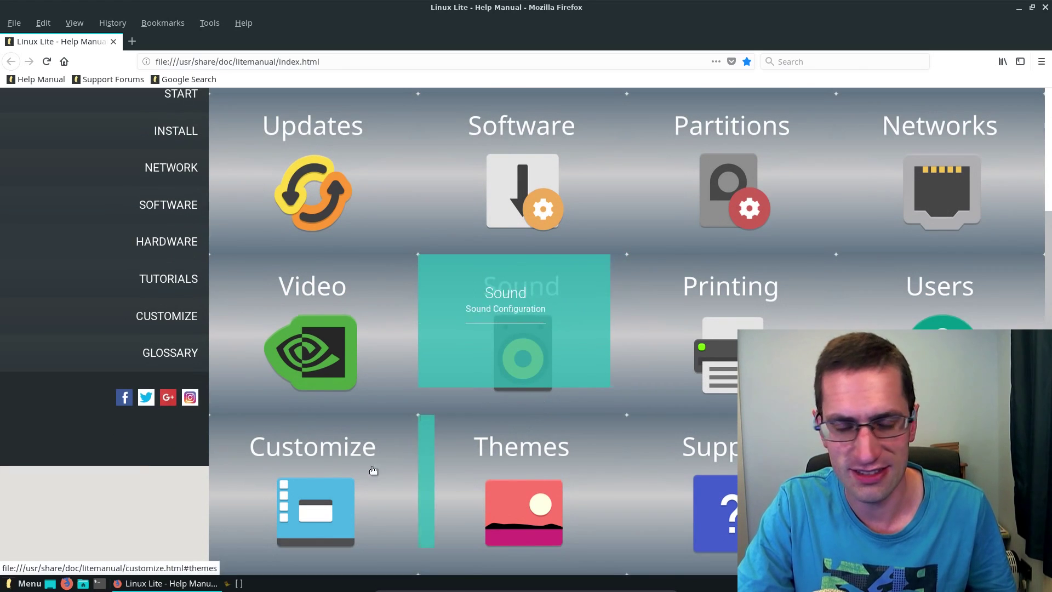
left_click(321, 486)
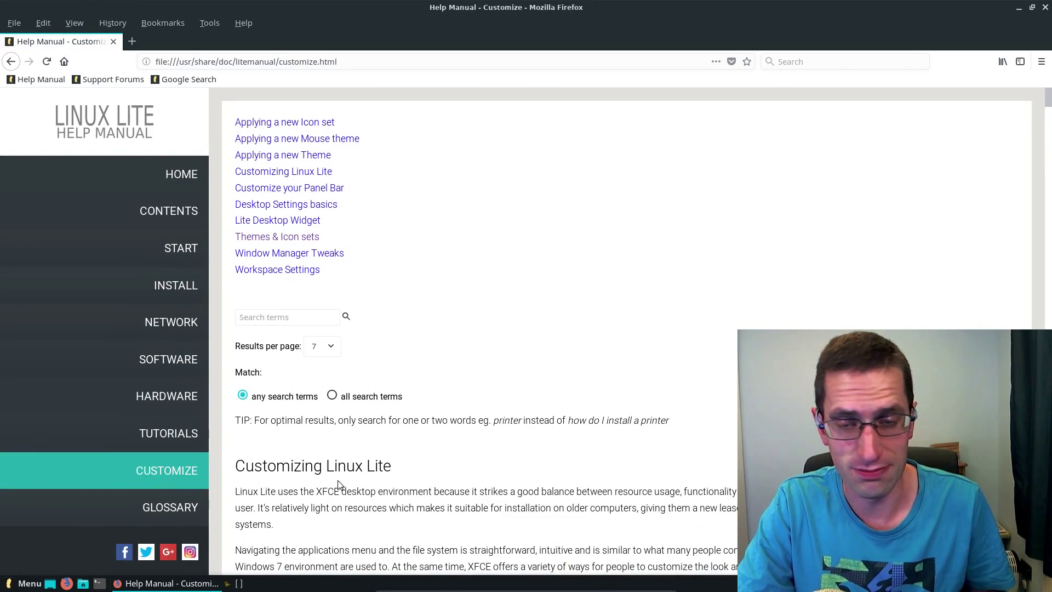
scroll(340, 482, "down", 1)
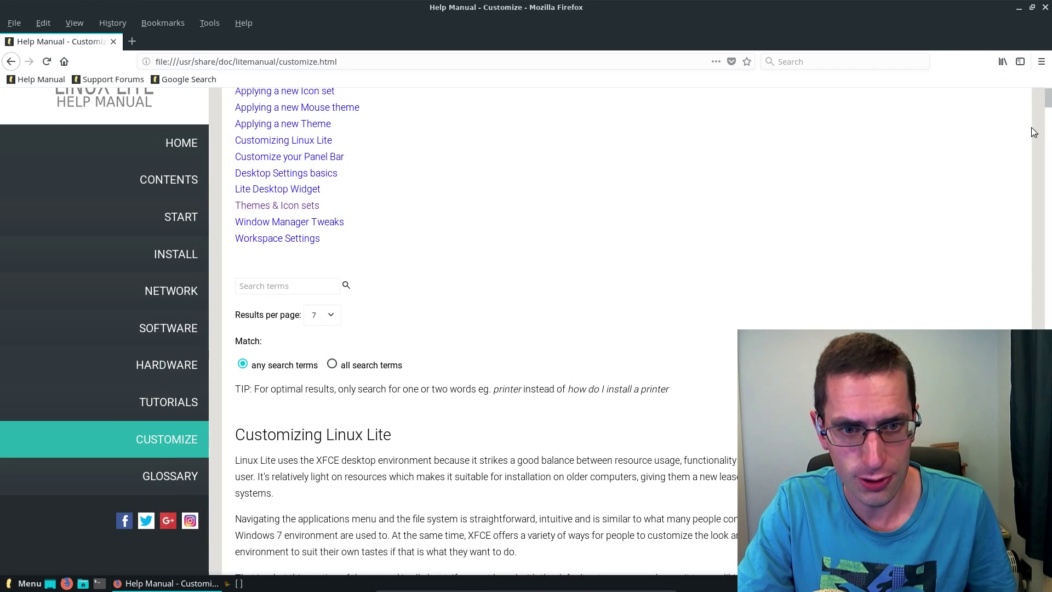
left_click_drag(1047, 102, 1050, 151)
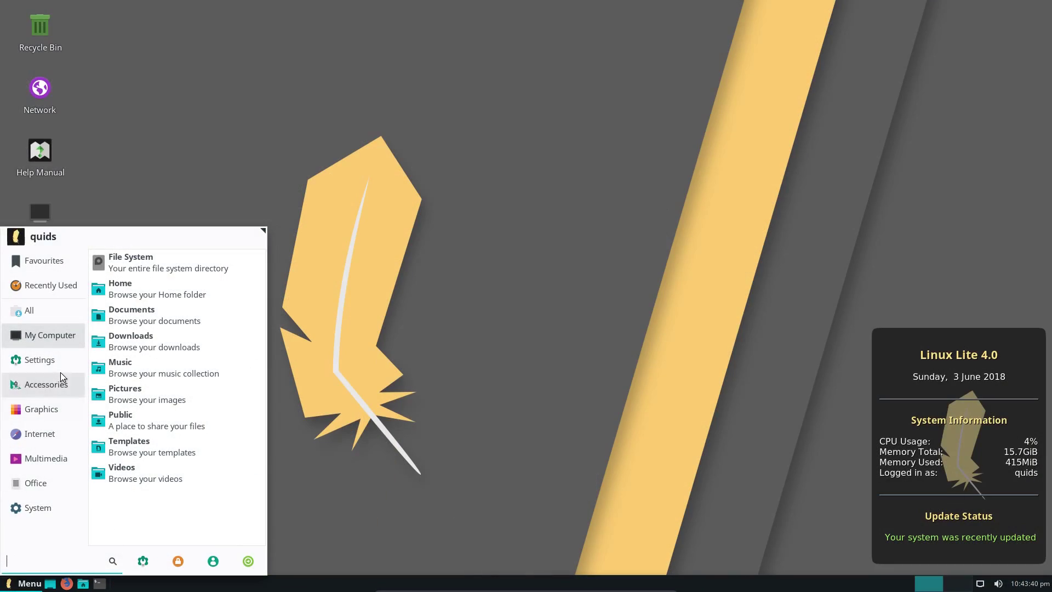
Browse the menu's Settings apps, then launch System > Resource Usage to run htop
left_click(55, 361)
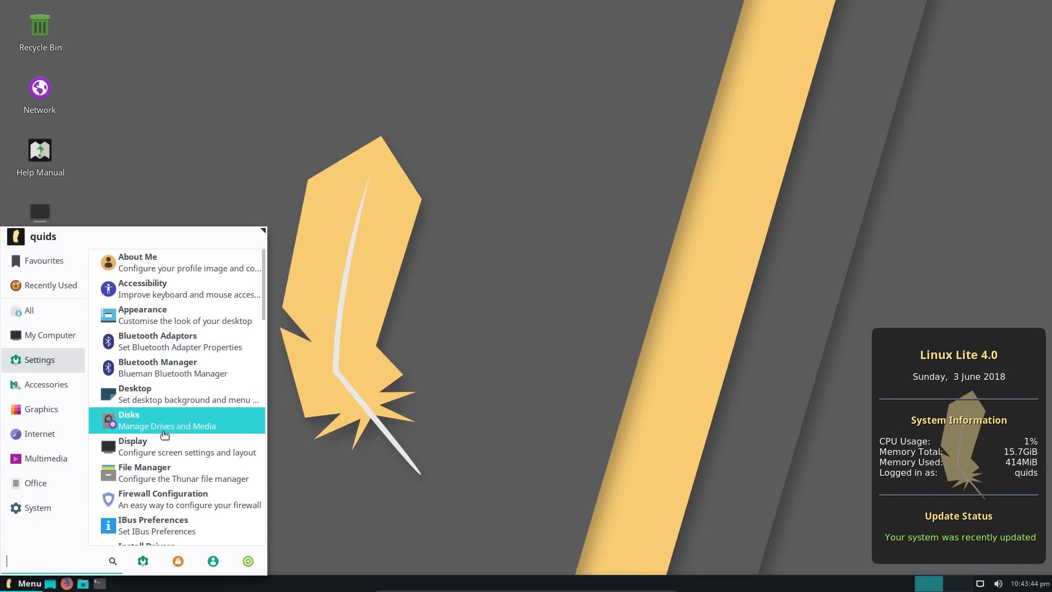
left_click(357, 355)
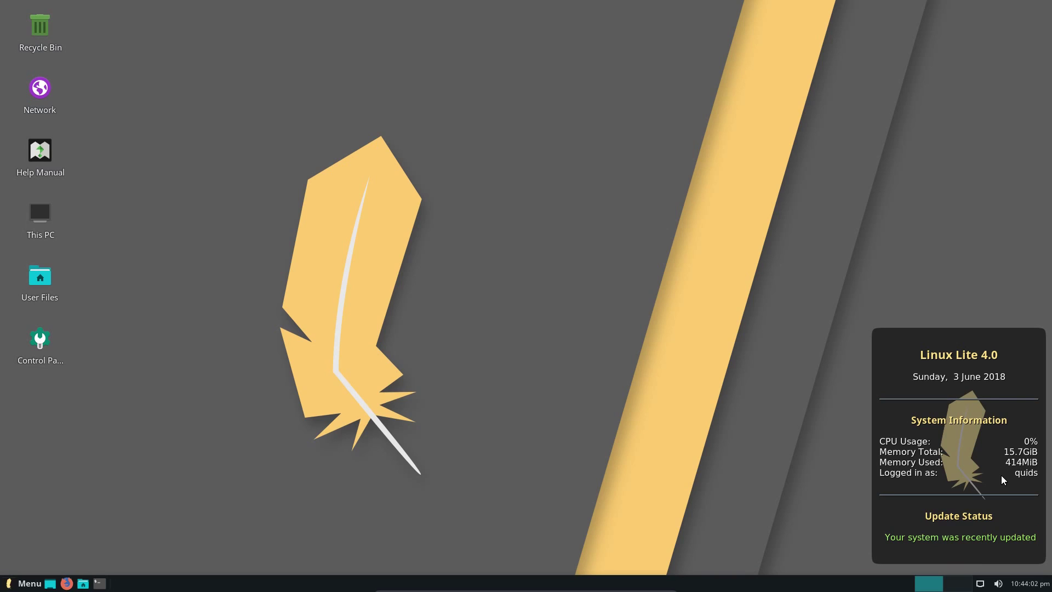
left_click(26, 584)
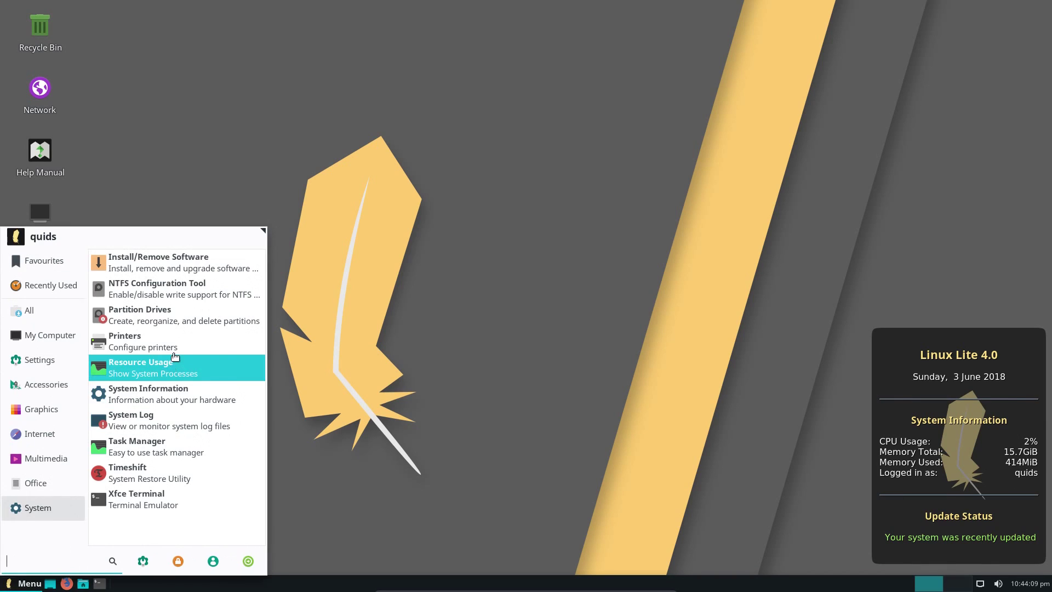
left_click(182, 367)
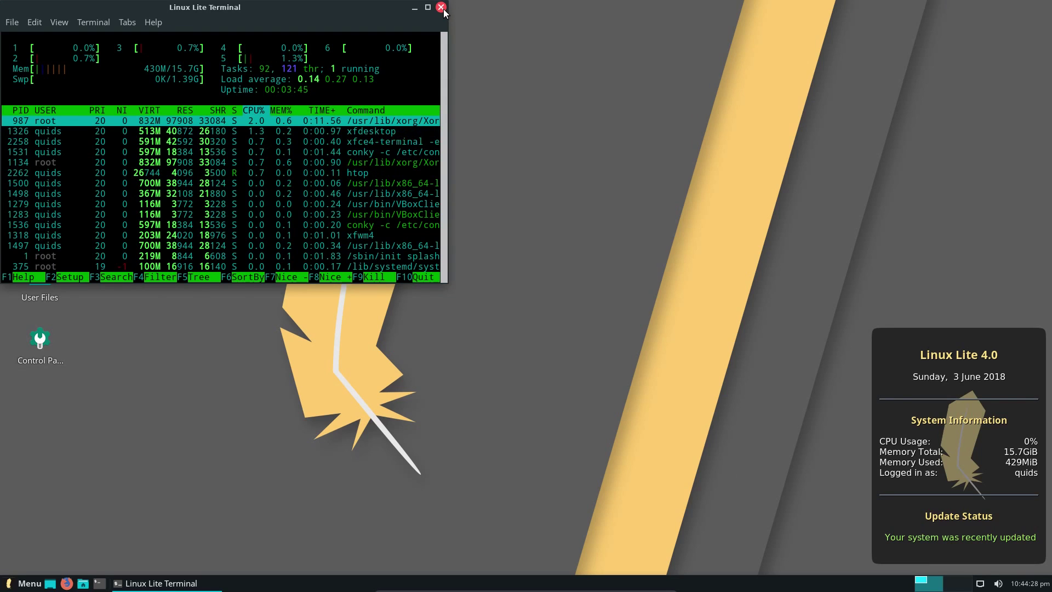
Close the htop terminal window after reviewing the live process list
left_click(441, 8)
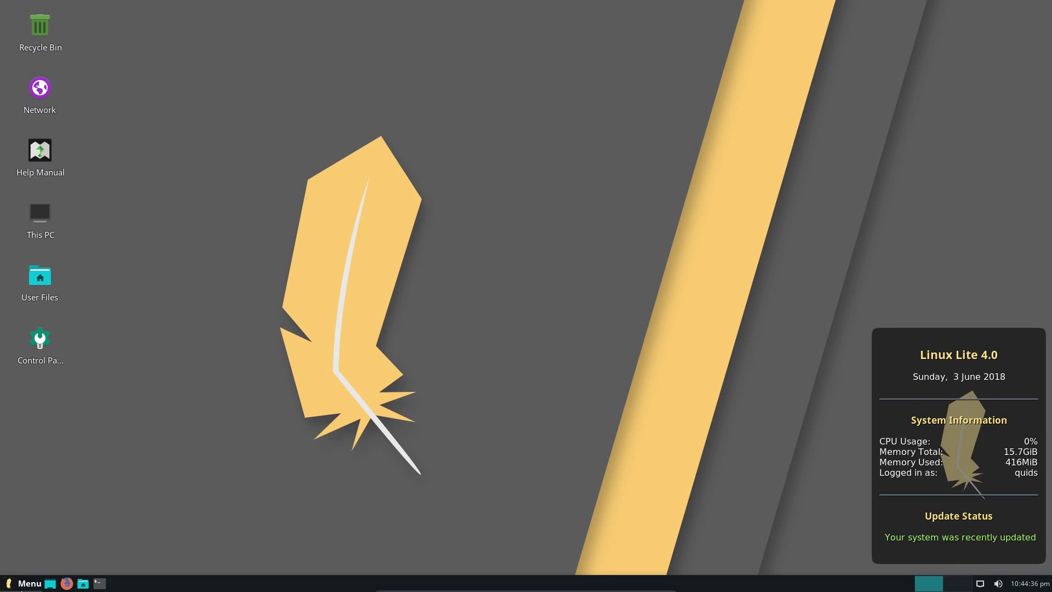
Launch Xfce Terminal, change into /usr/local/bin/ and run uname -a
left_click(21, 588)
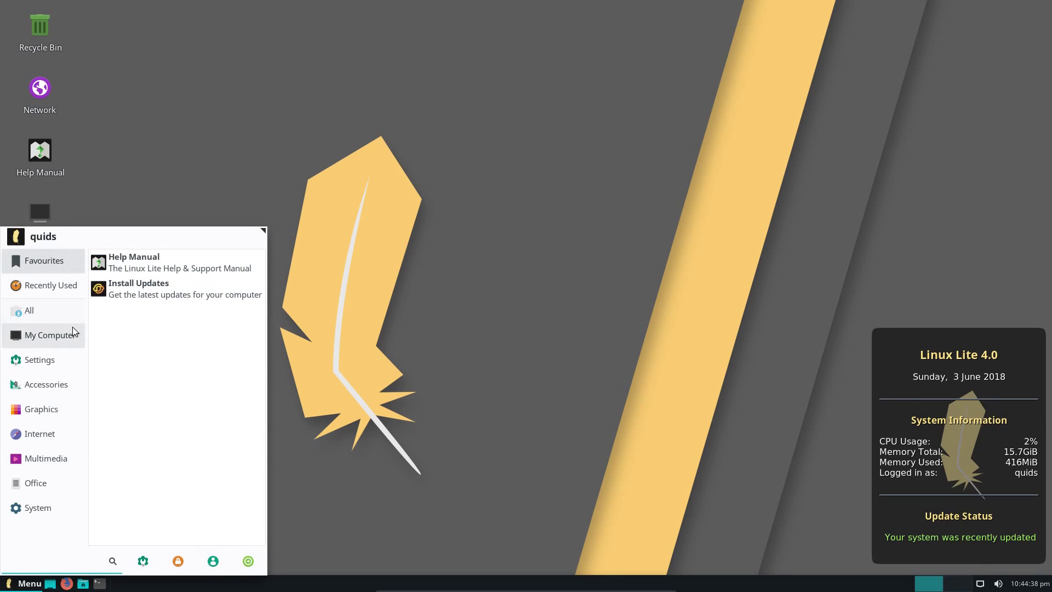
type("te")
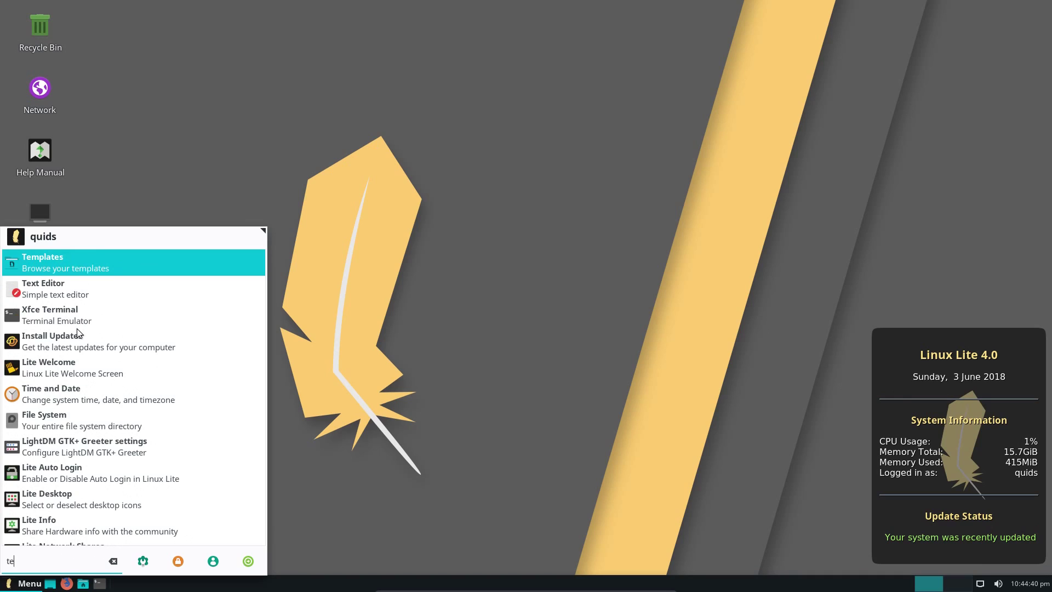
left_click(101, 321)
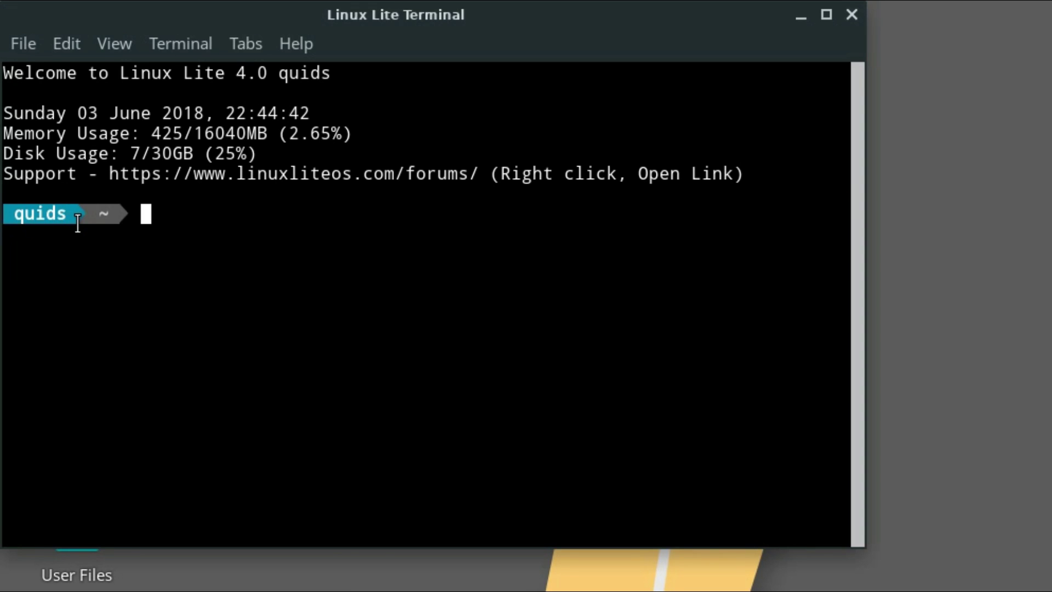
type("cd /usr/local/bin/")
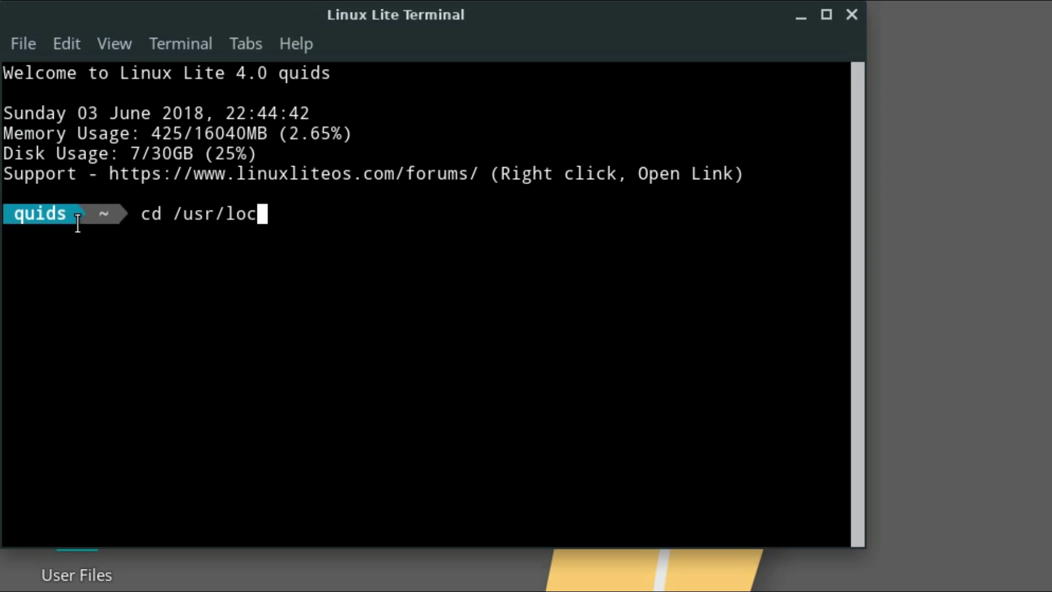
key("Return")
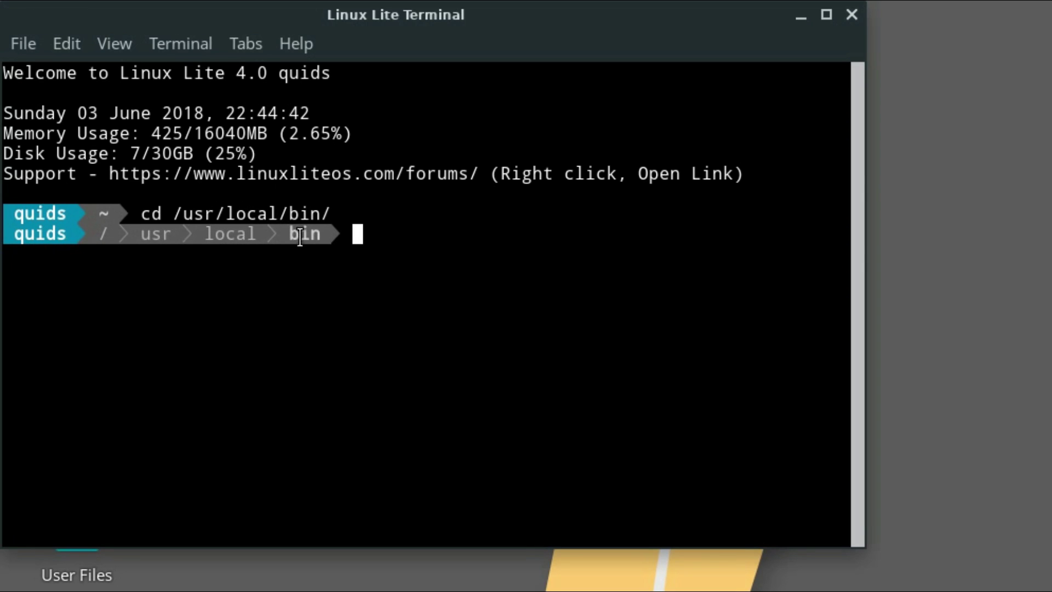
type("uname ")
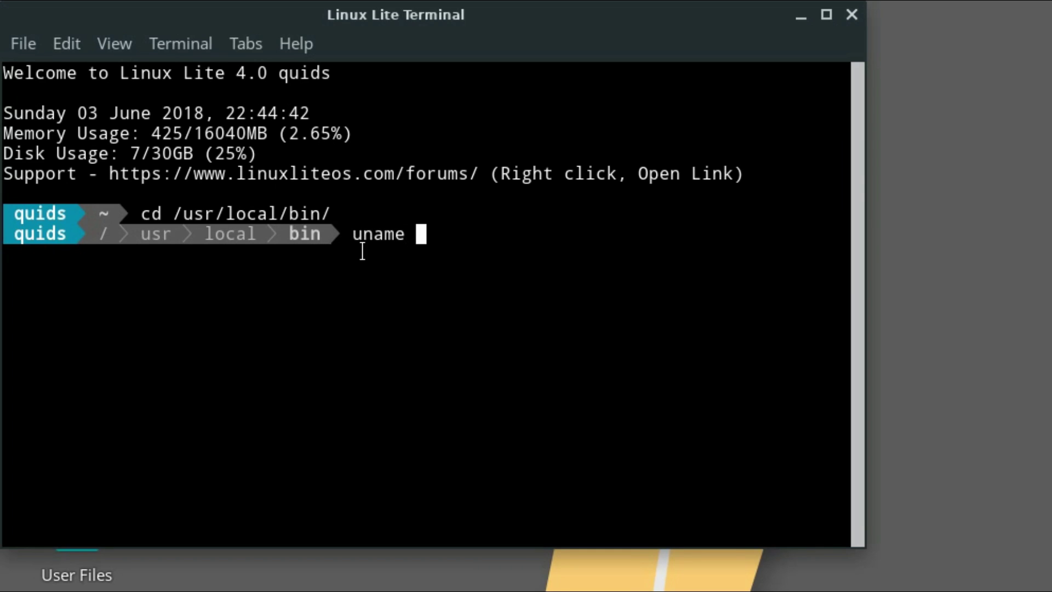
type("-a")
key("Return")
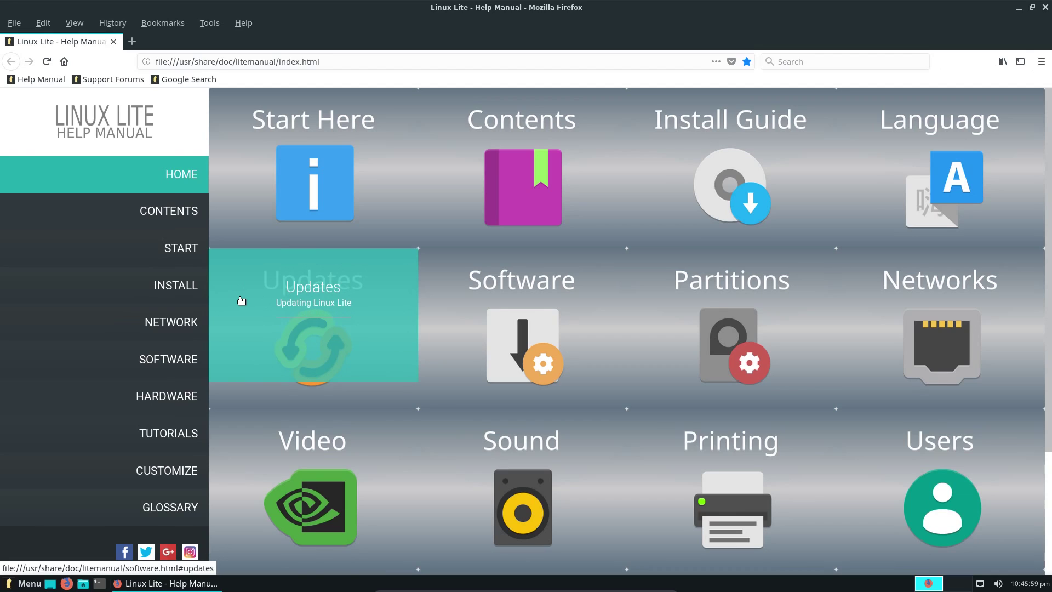
Glance at the manual's Updates page, return home and restore Firefox to full screen
left_click(241, 301)
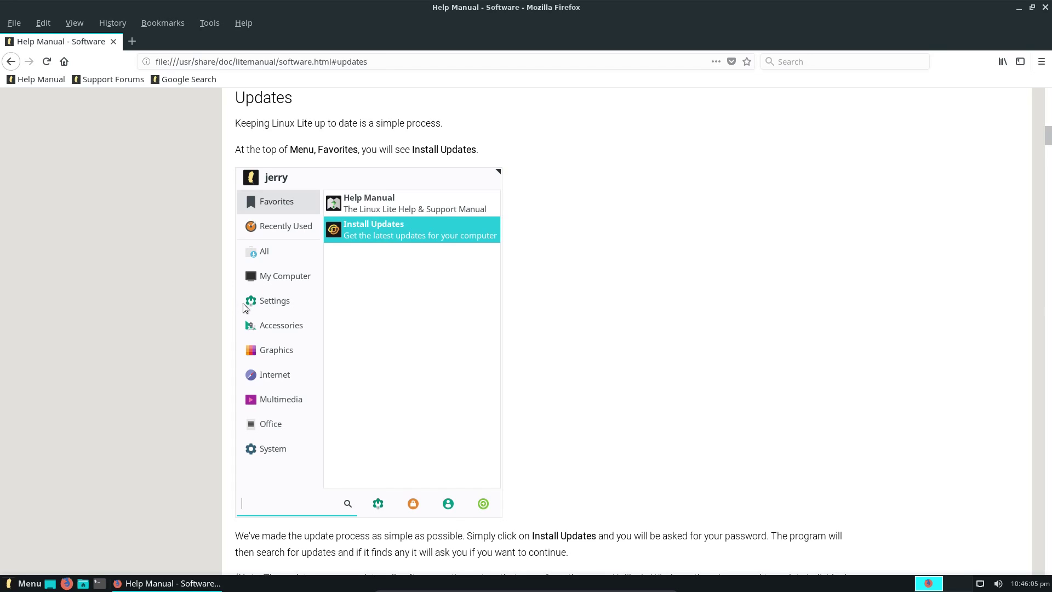
left_click(11, 61)
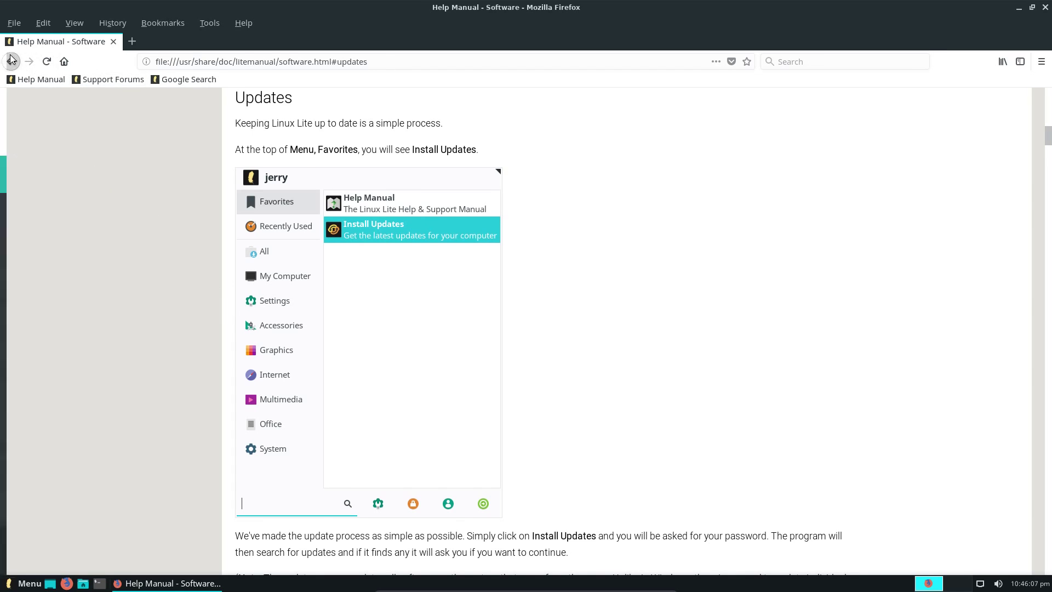
scroll(455, 356, "down", 3)
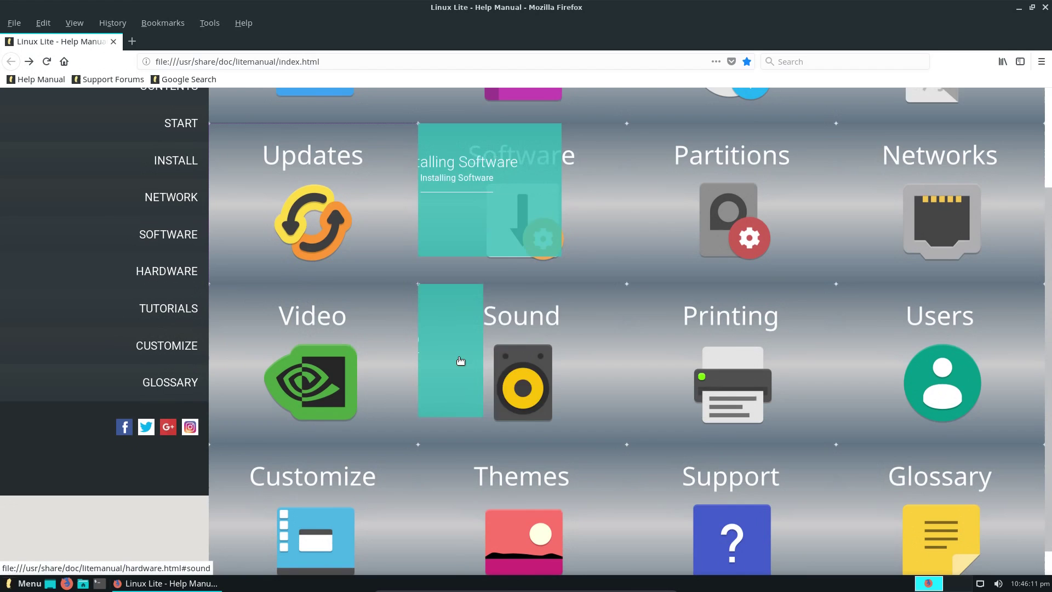
left_click_drag(729, 7, 477, 111)
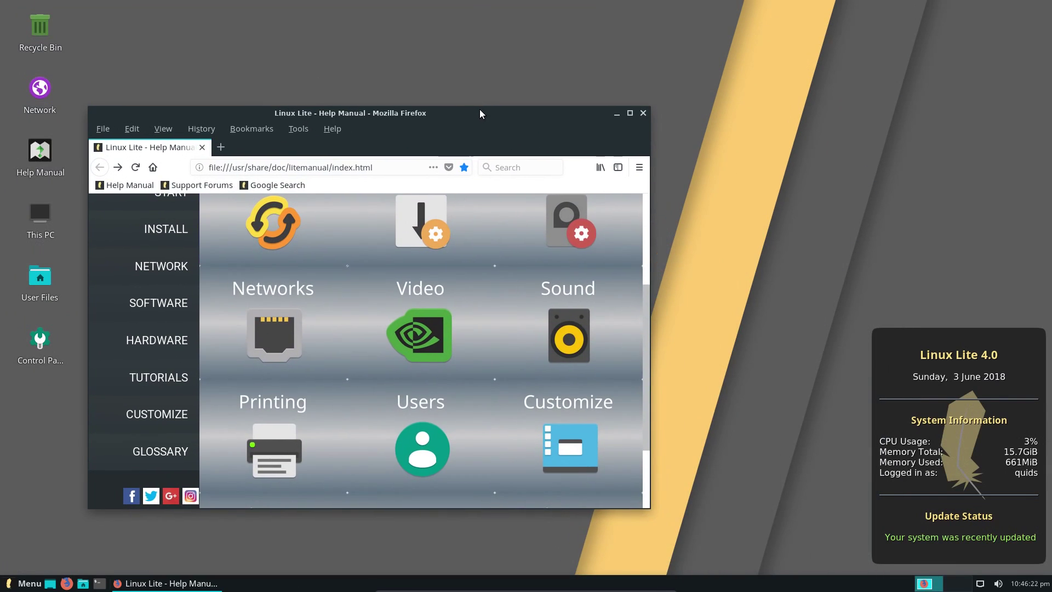
double_click(479, 114)
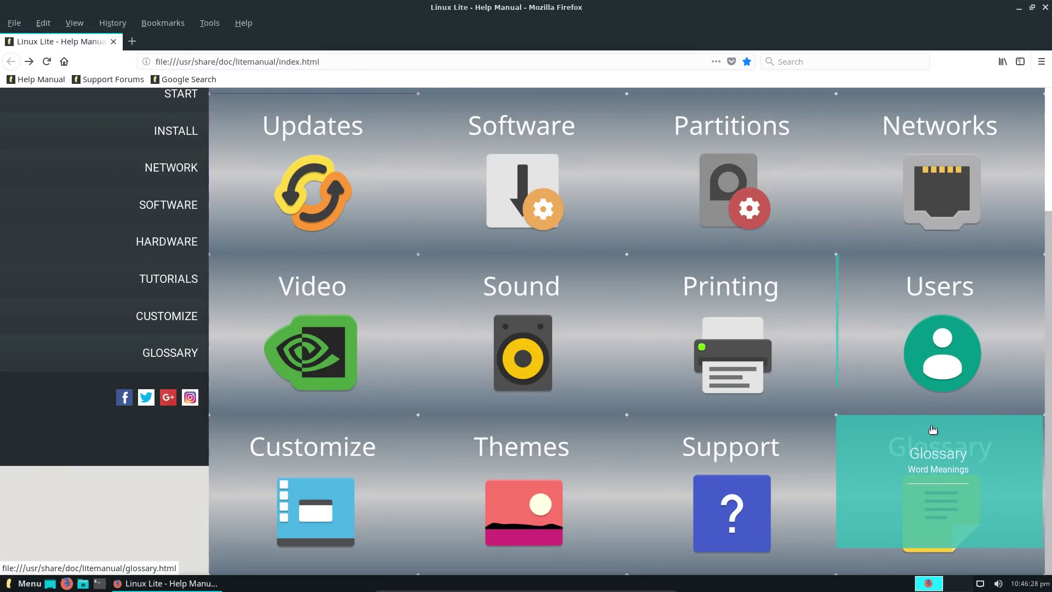
Read the Customize page's Lite Desktop Widget update-status examples down to Themes & Icon sets
left_click(316, 483)
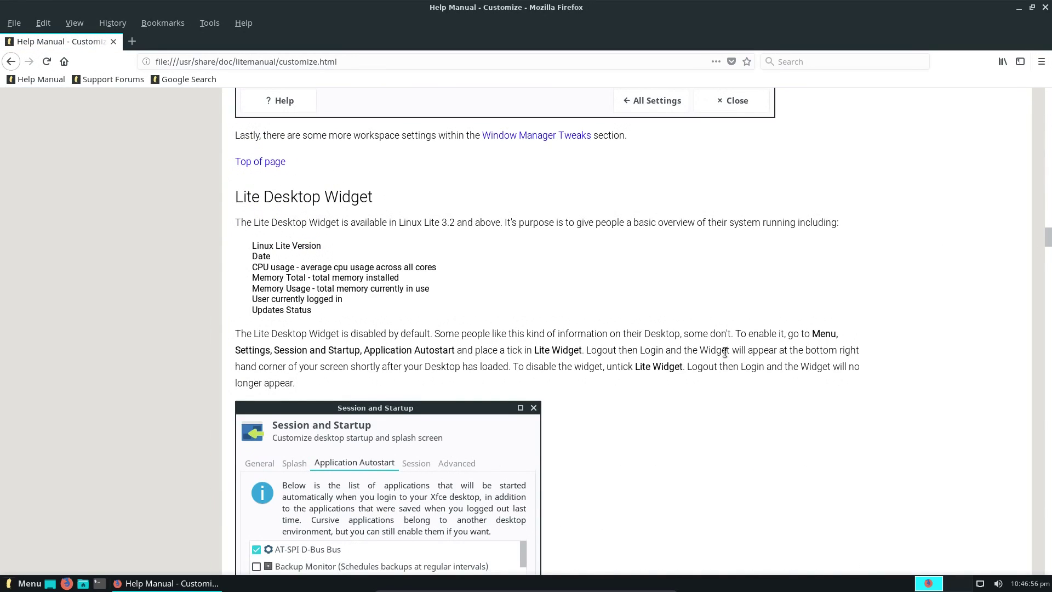
scroll(724, 351, "down", 5)
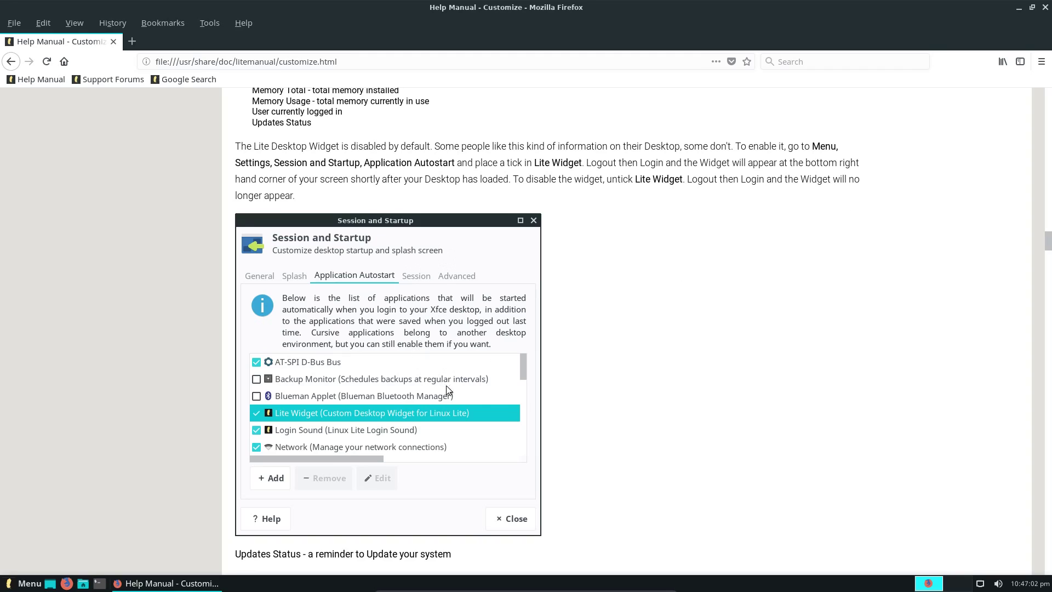
scroll(449, 386, "down", 5)
scroll(450, 385, "down", 7)
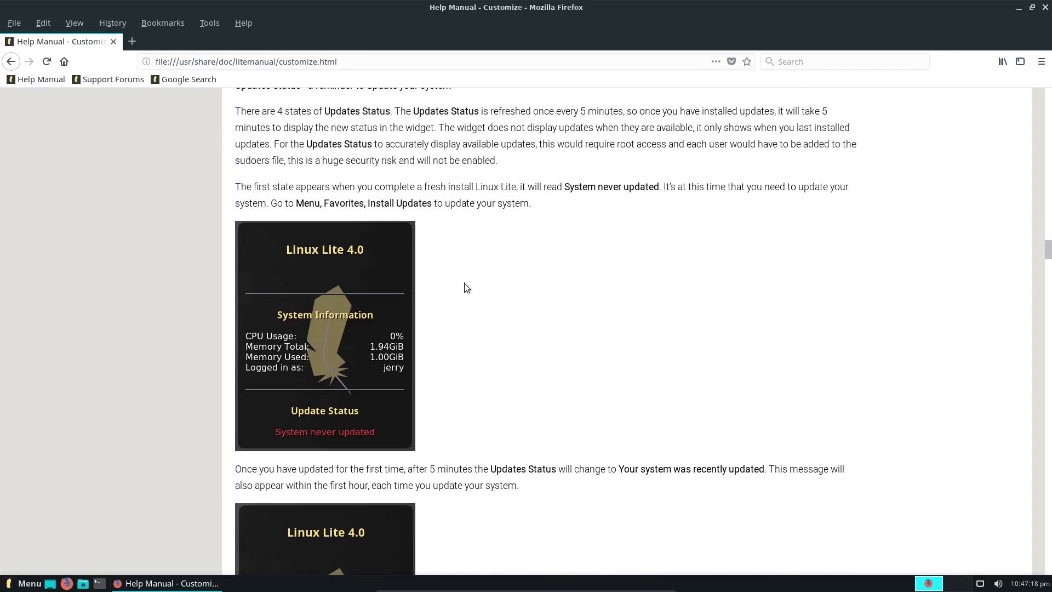
scroll(472, 293, "down", 3)
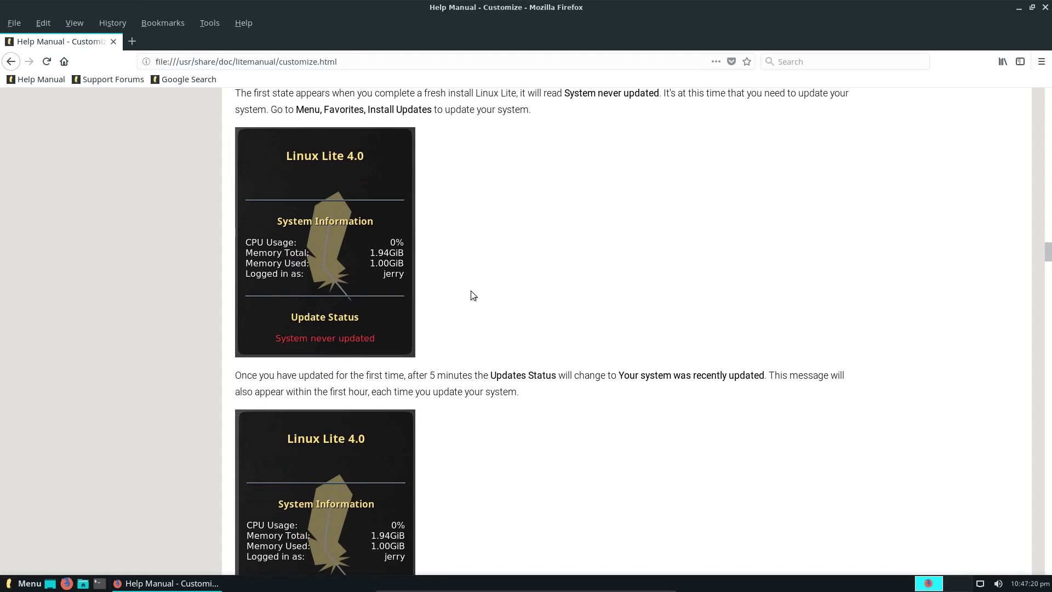
scroll(473, 296, "down", 7)
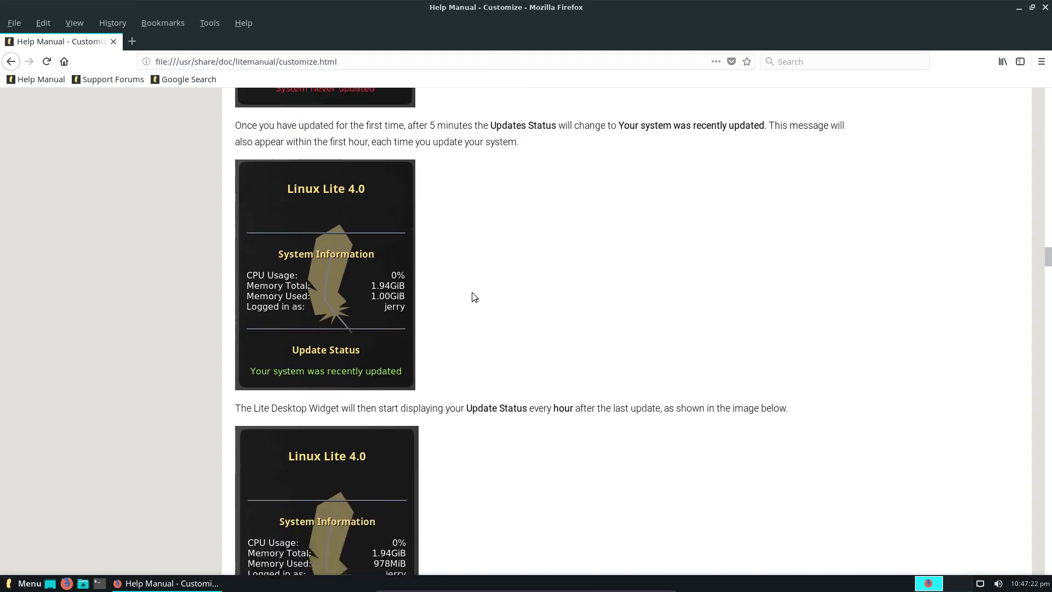
scroll(474, 297, "down", 10)
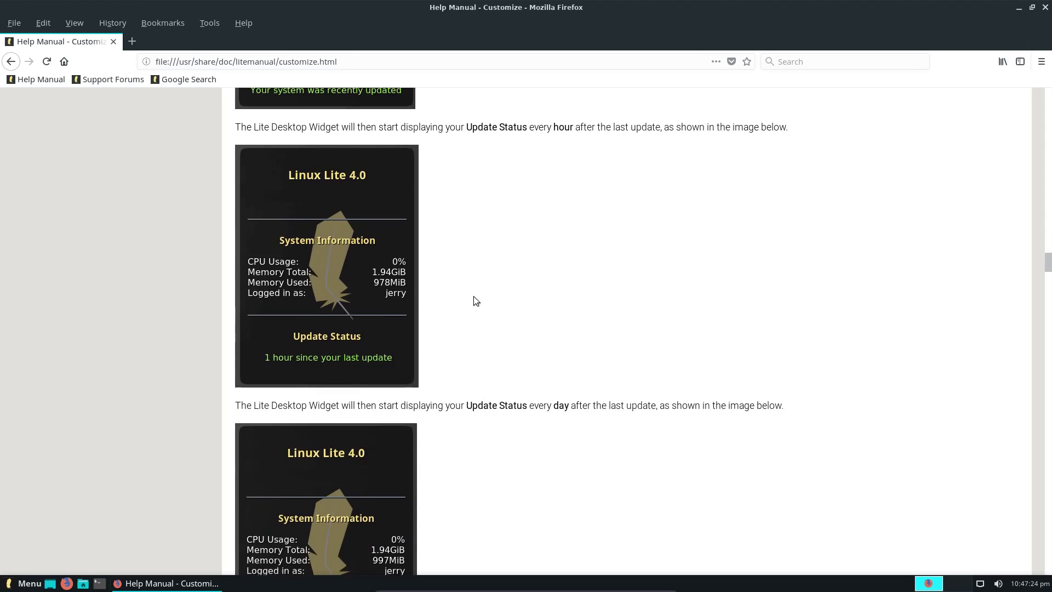
scroll(477, 305, "down", 16)
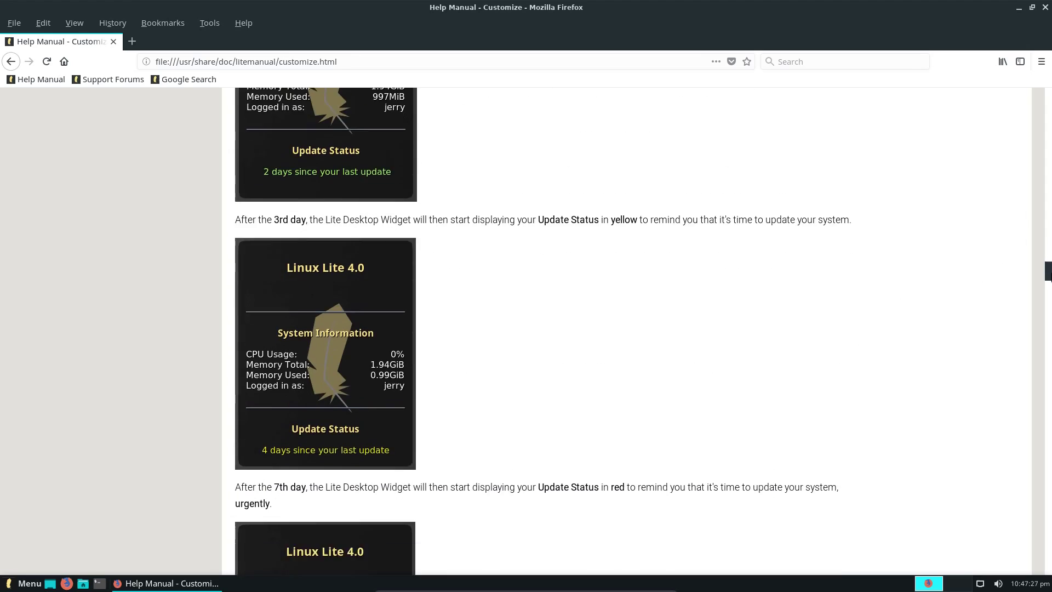
scroll(477, 305, "down", 4)
scroll(476, 305, "up", 6)
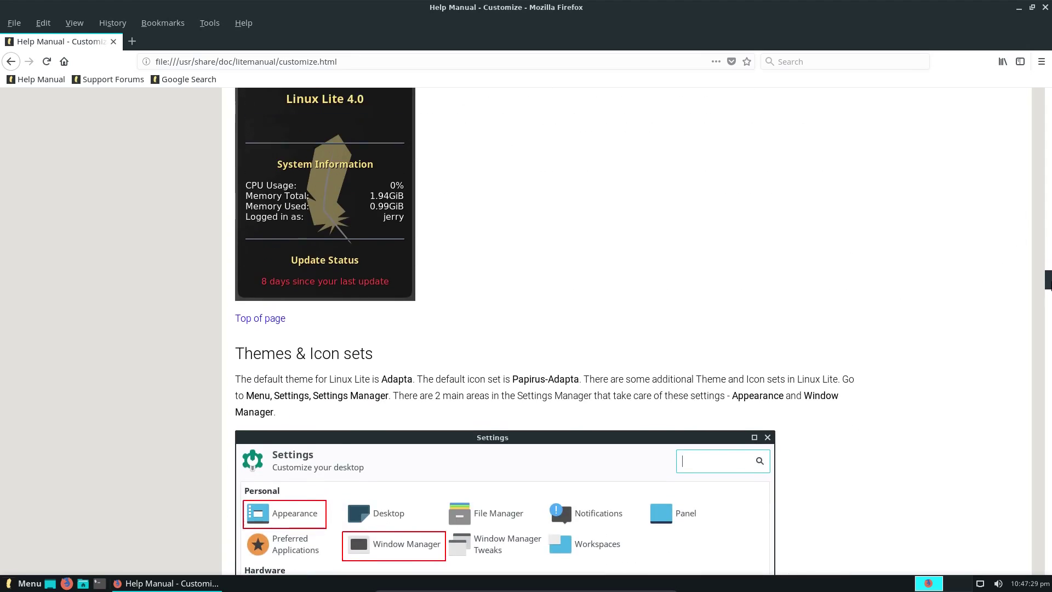
scroll(627, 328, "up", 1)
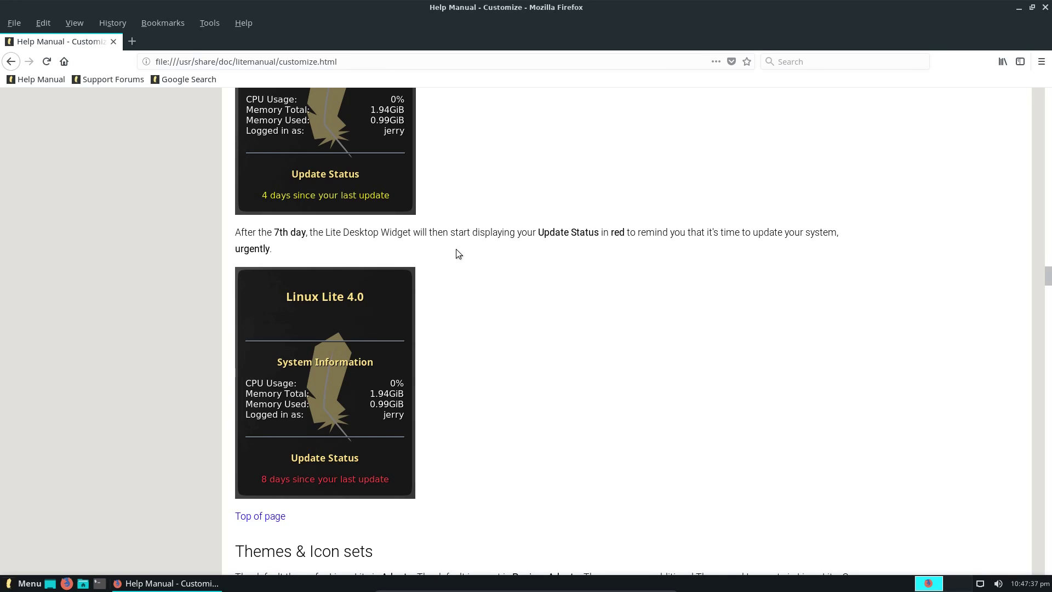
scroll(458, 253, "down", 3)
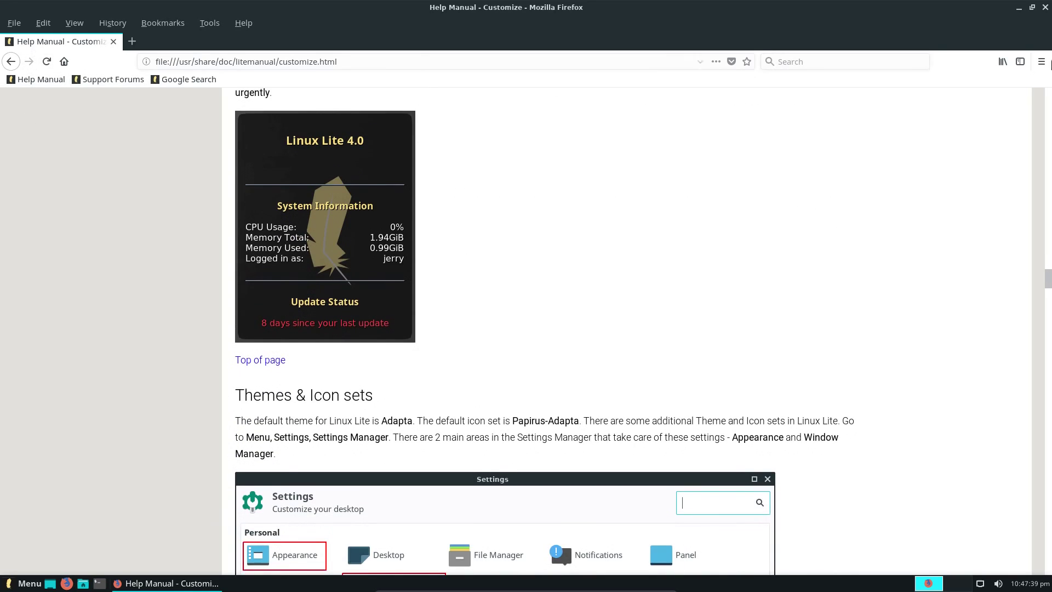
Close Firefox and enable Auto Login via Settings' Lite Auto Login tool, authenticating with the password
left_click(1045, 7)
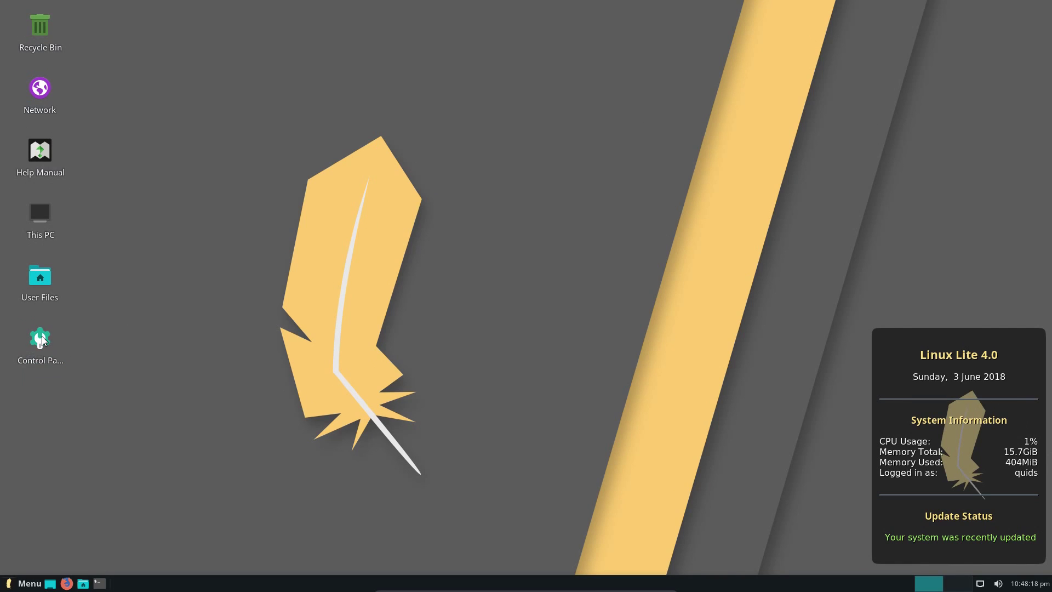
double_click(41, 338)
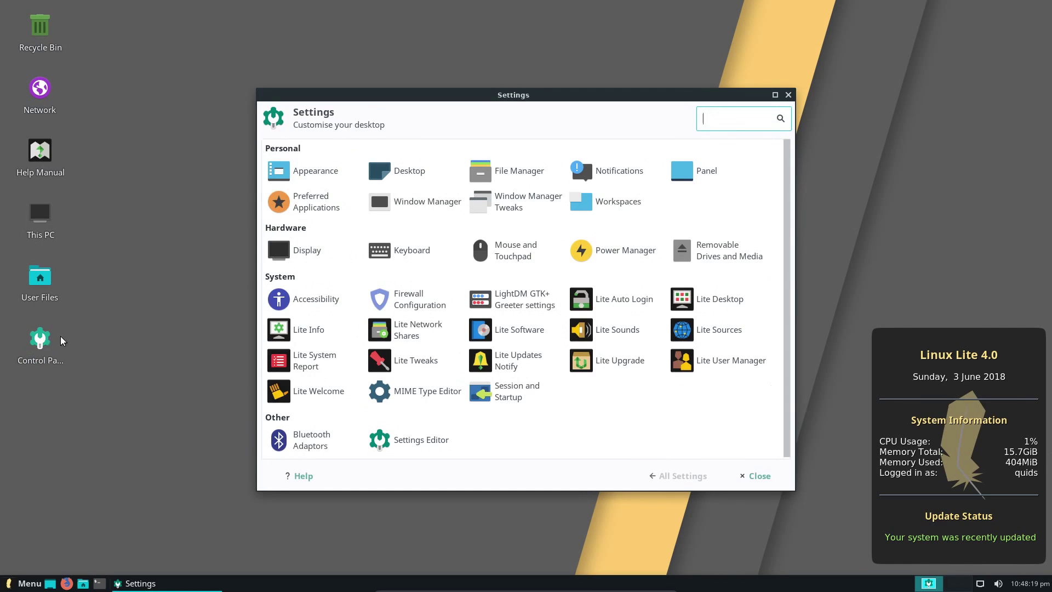
left_click(612, 304)
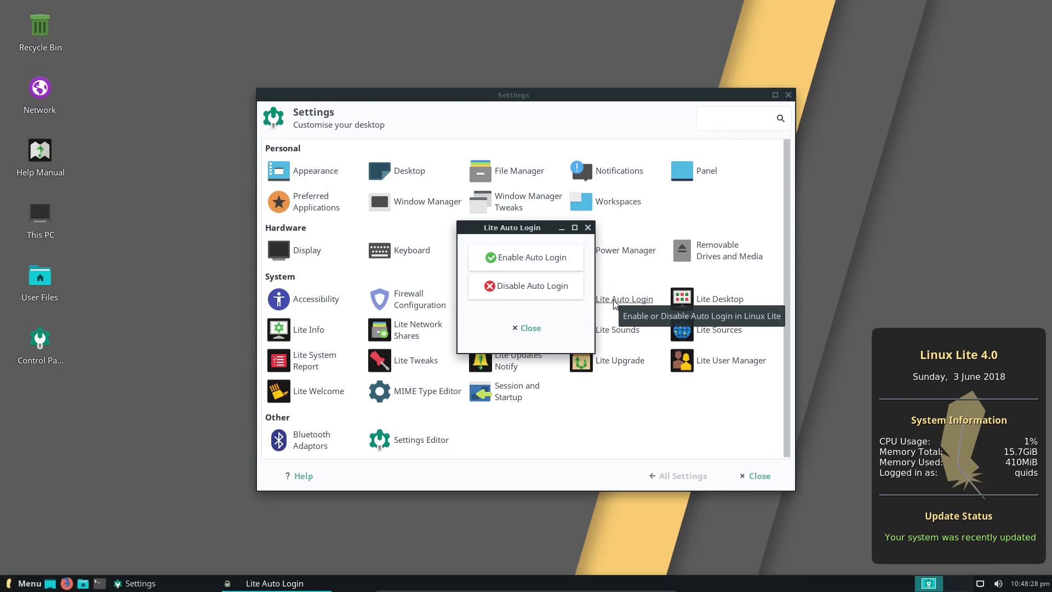
left_click(542, 258)
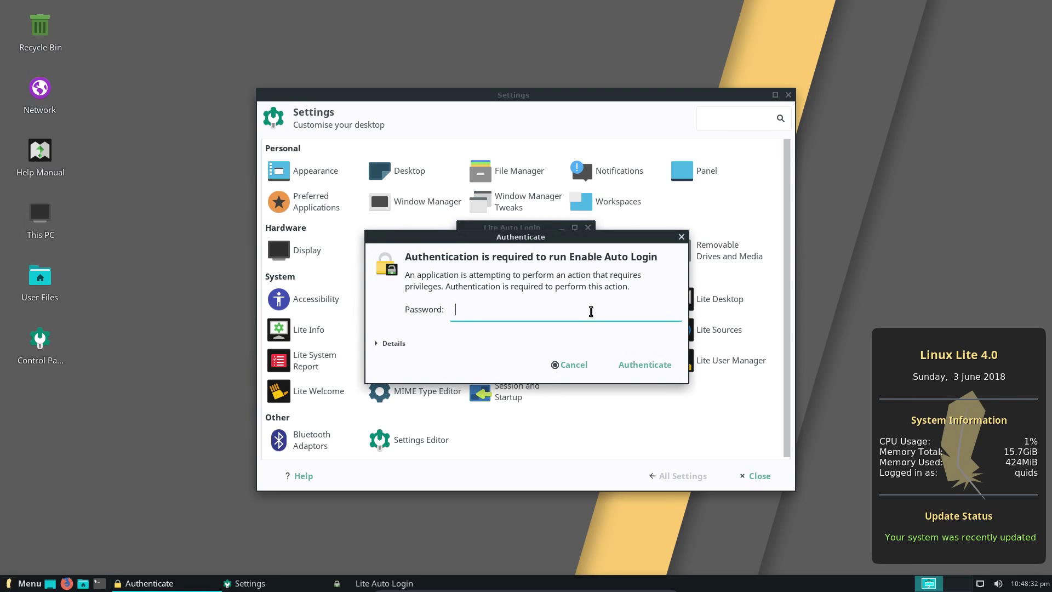
type("•••••••••")
key("Return")
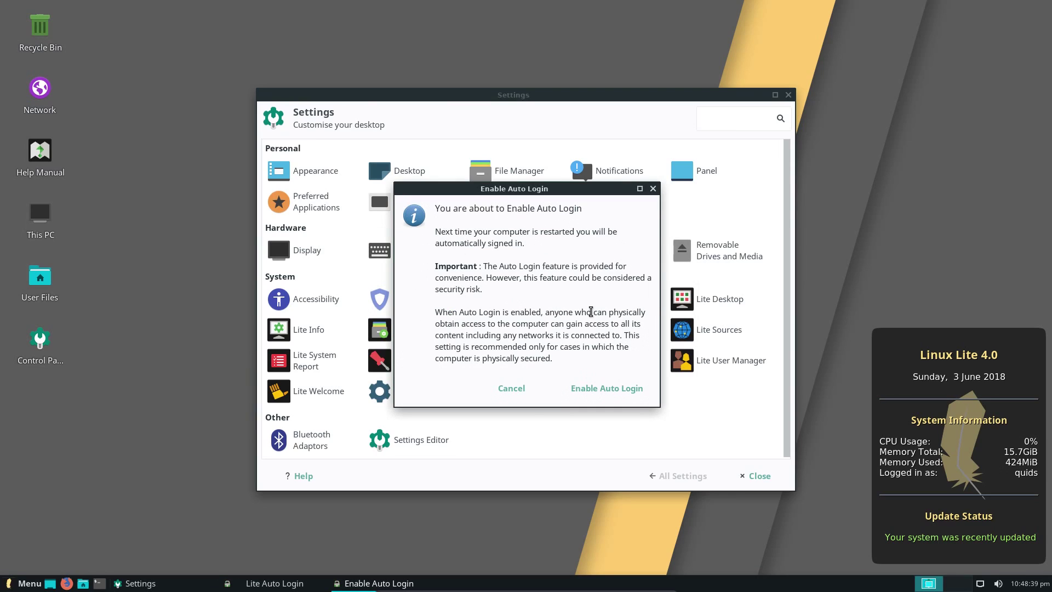
left_click(606, 386)
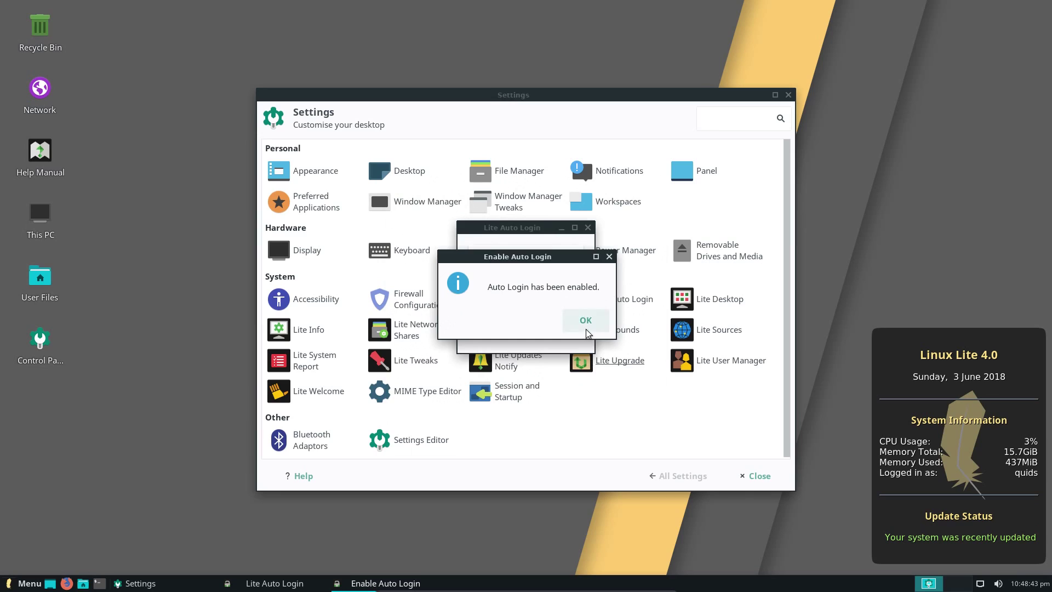
left_click(585, 322)
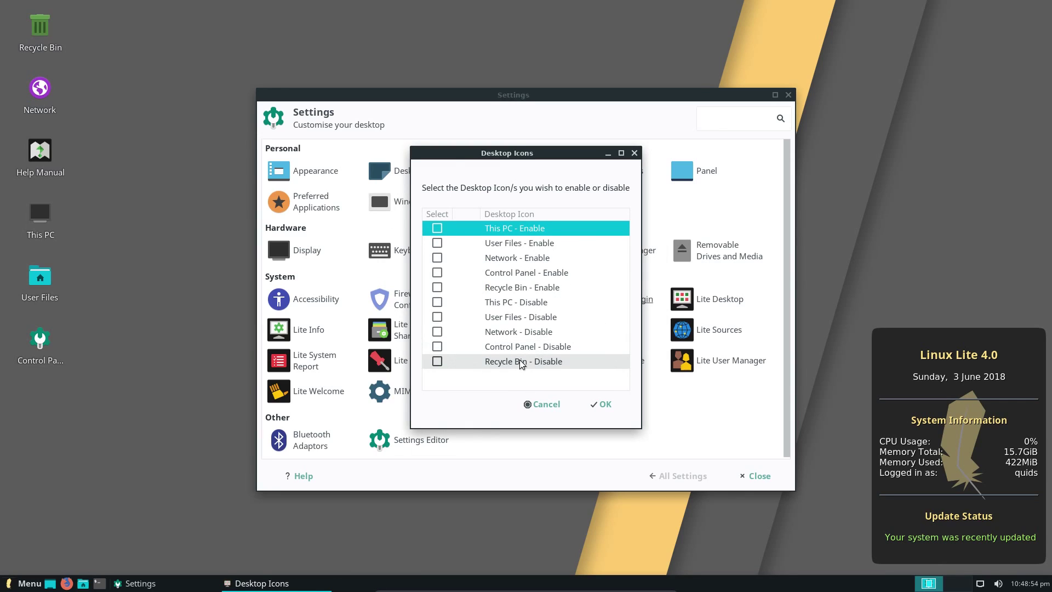
Close the desktop icons list and inspect the smb.conf share configuration in Lite Network Shares
left_click(542, 409)
left_click(430, 334)
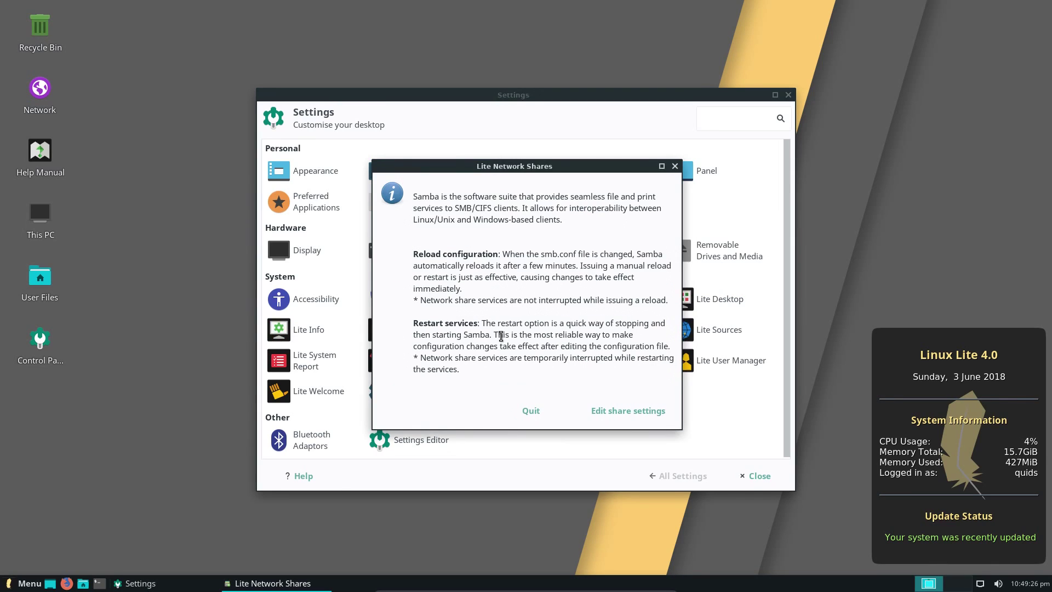
left_click(603, 406)
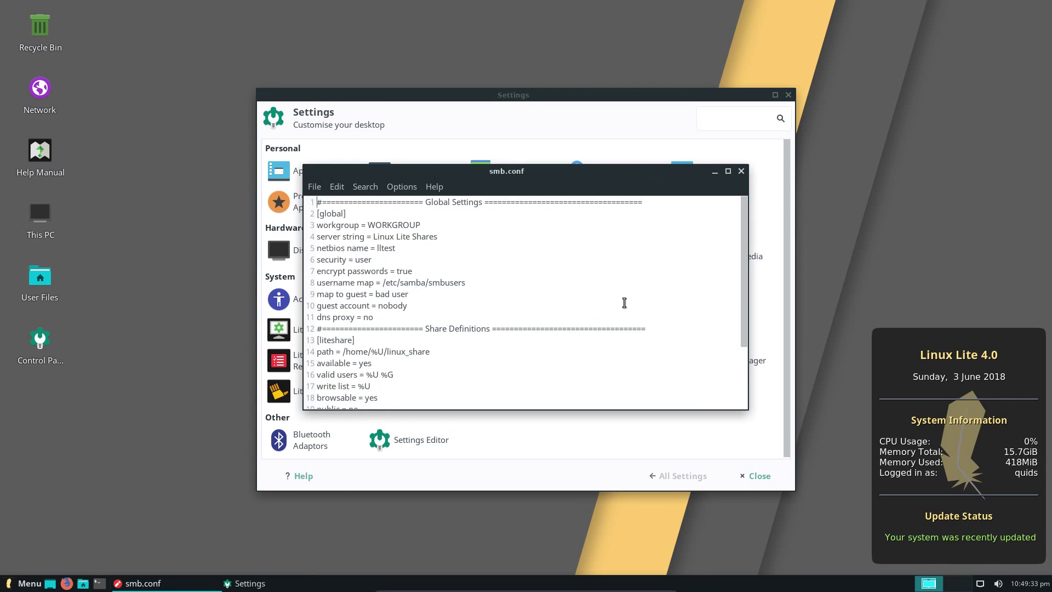
scroll(631, 308, "down", 2)
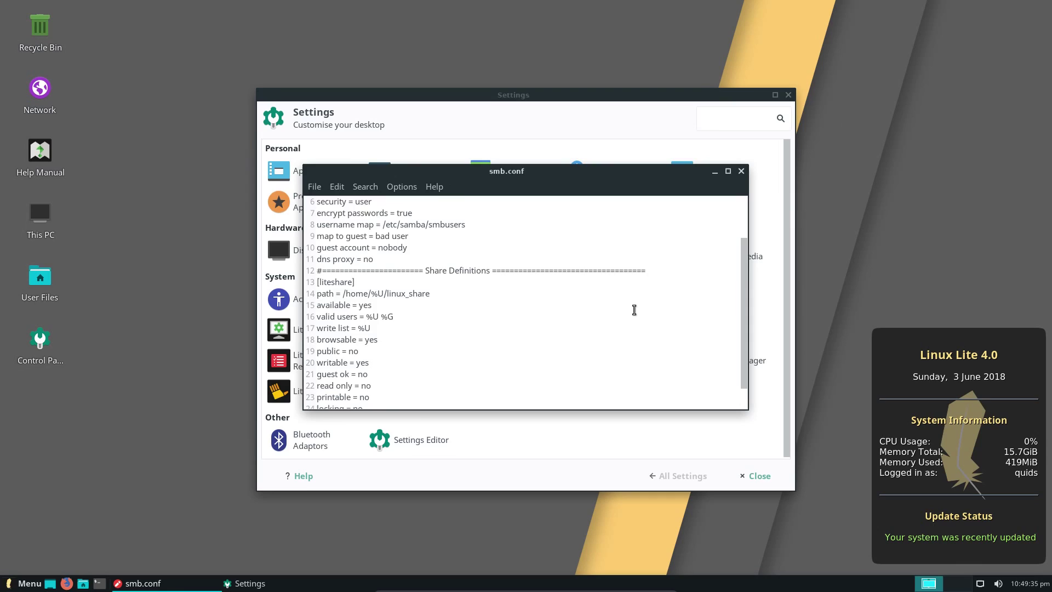
scroll(633, 311, "down", 1)
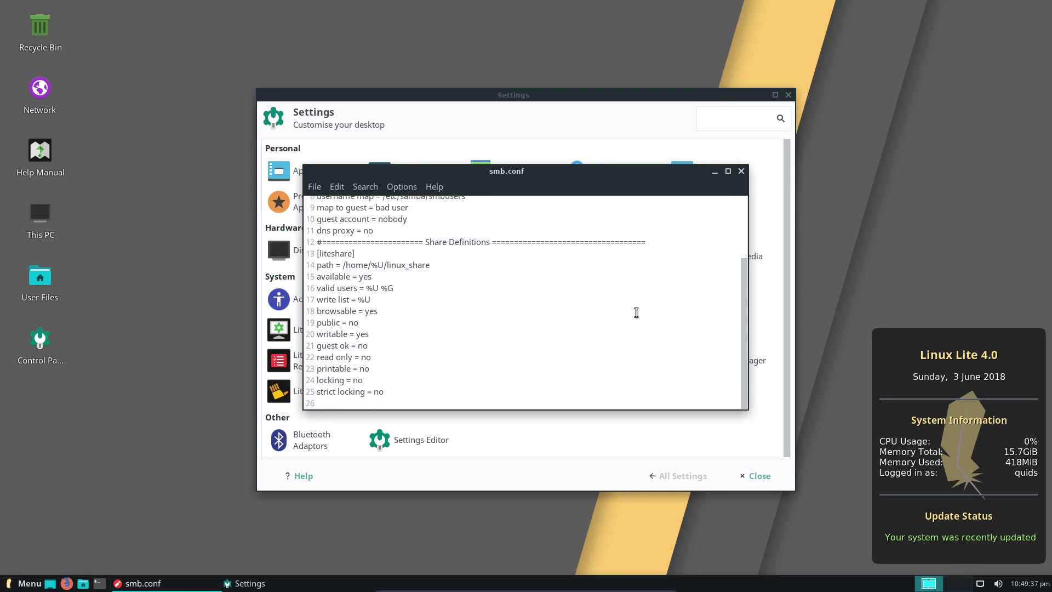
Close smb.conf and restart the Samba services, acknowledging the settings-applied message
left_click(741, 172)
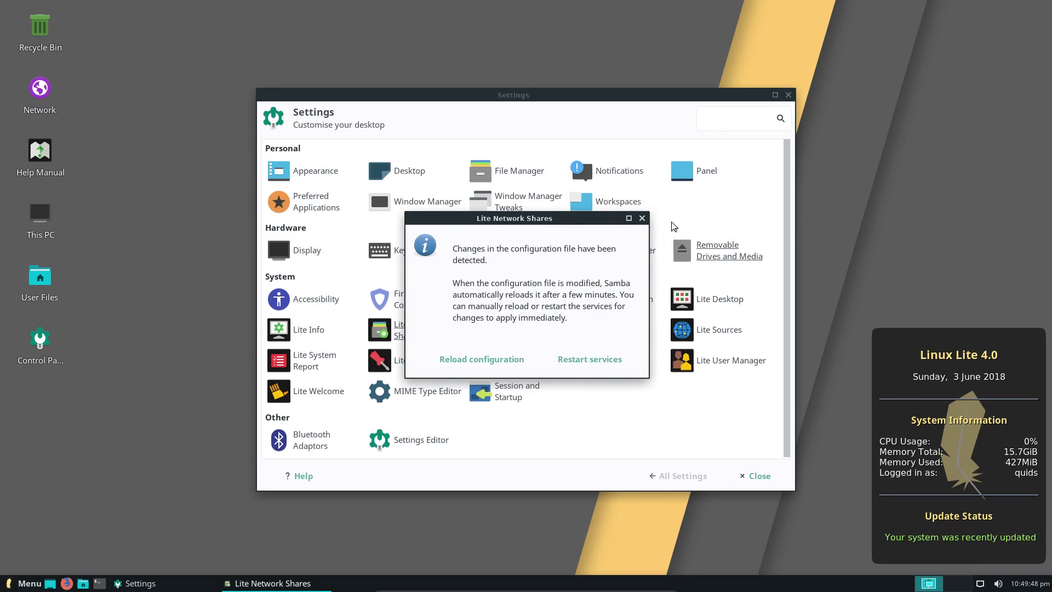
left_click(586, 359)
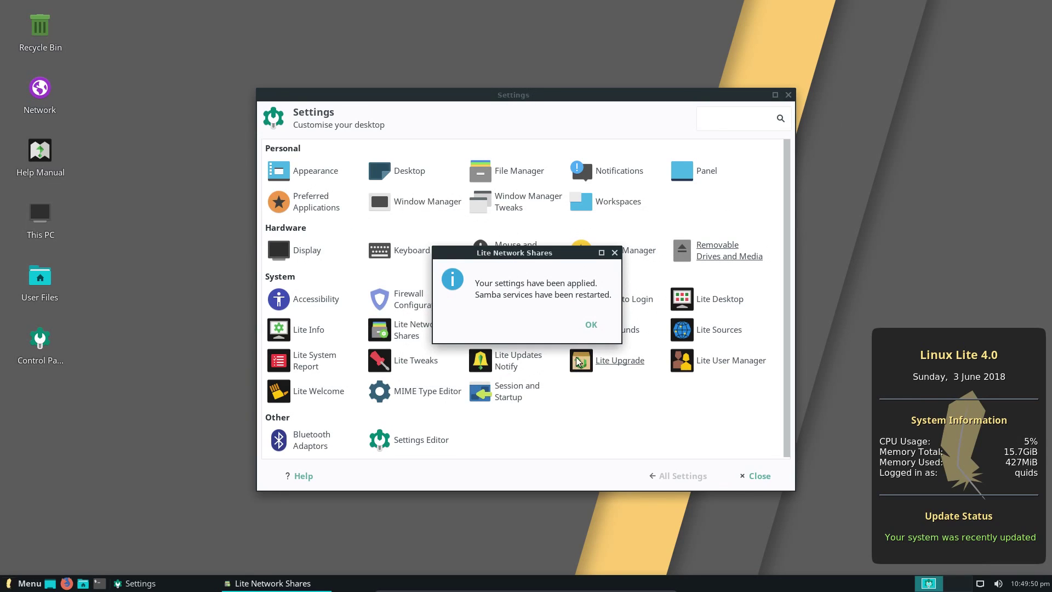
left_click(590, 325)
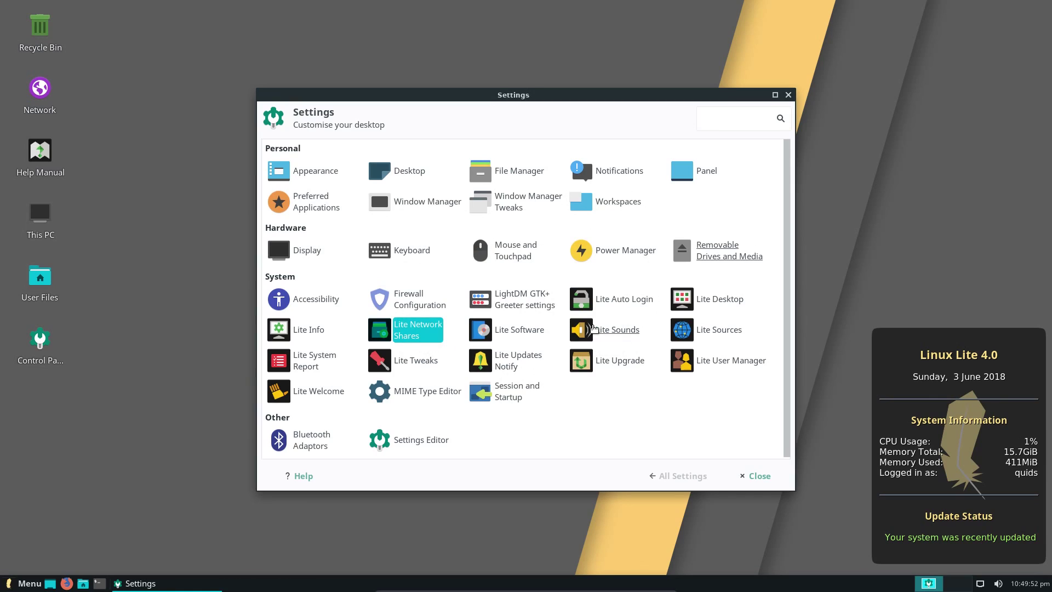
Launch Lite Software without updating sources and select Torrent Software under Install Software
left_click(524, 332)
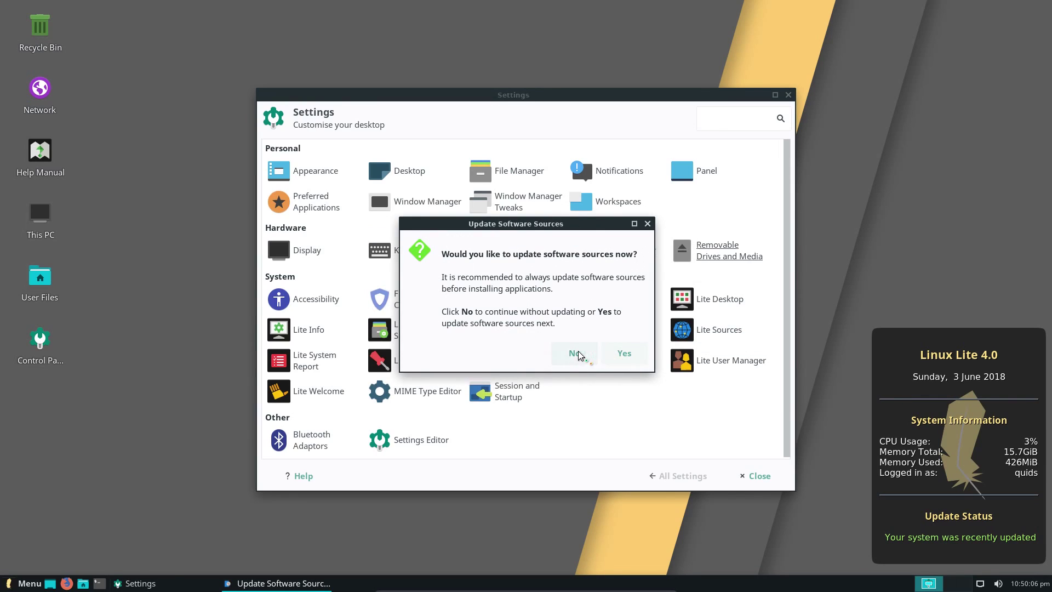
left_click(573, 353)
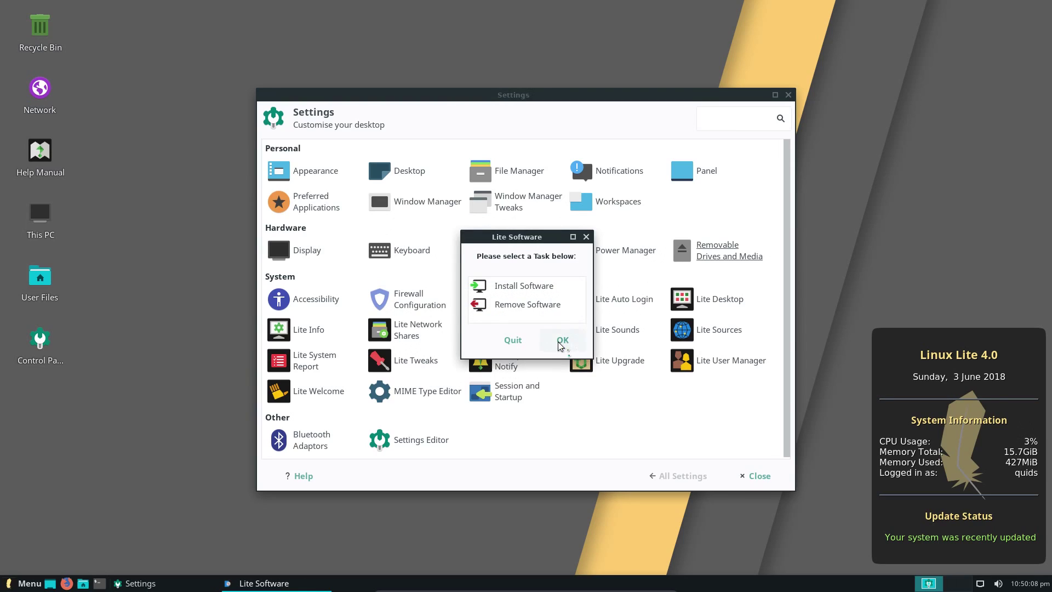
left_click(549, 286)
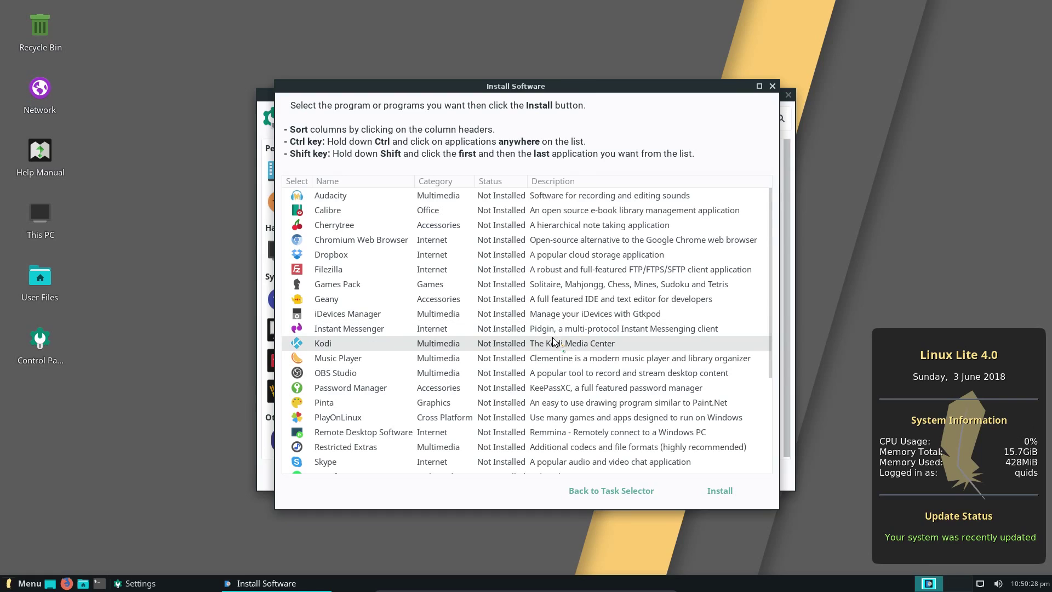
scroll(552, 335, "down", 2)
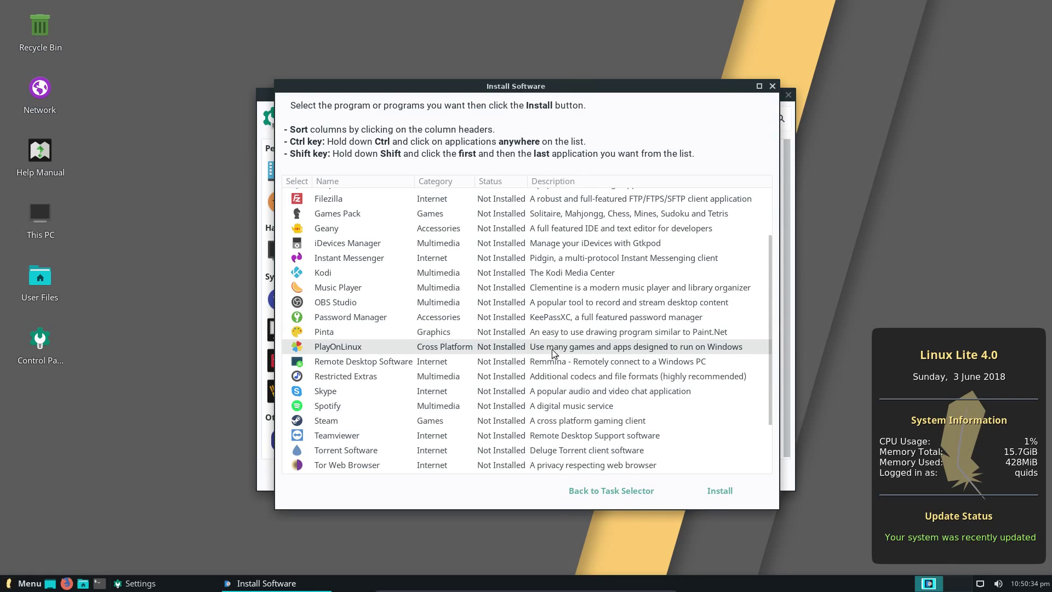
left_click(540, 450)
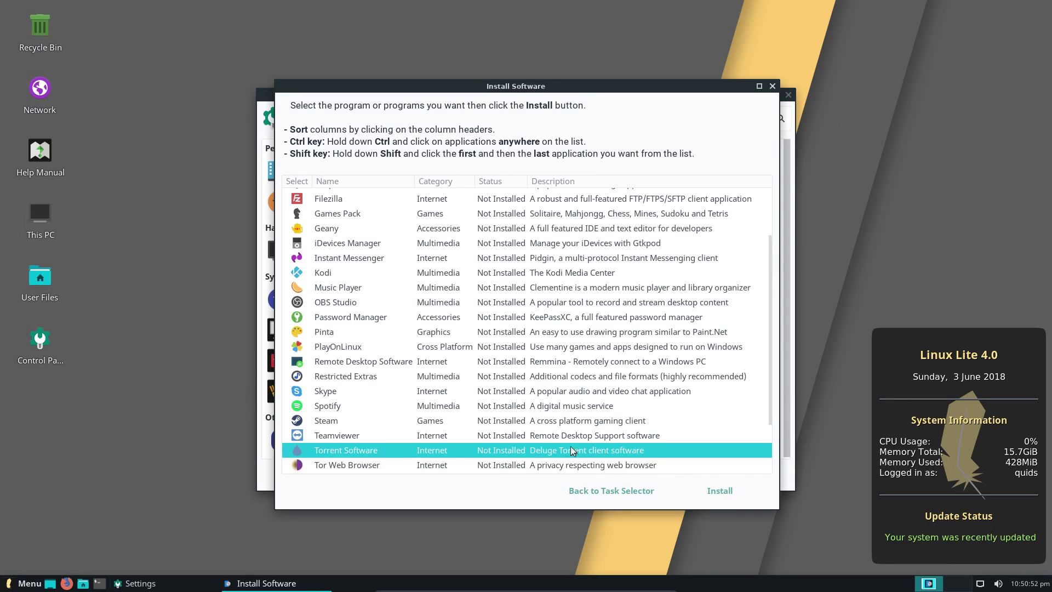
Install Torrent Software, then check it appears in Lite Software's Remove Software list
left_click(735, 492)
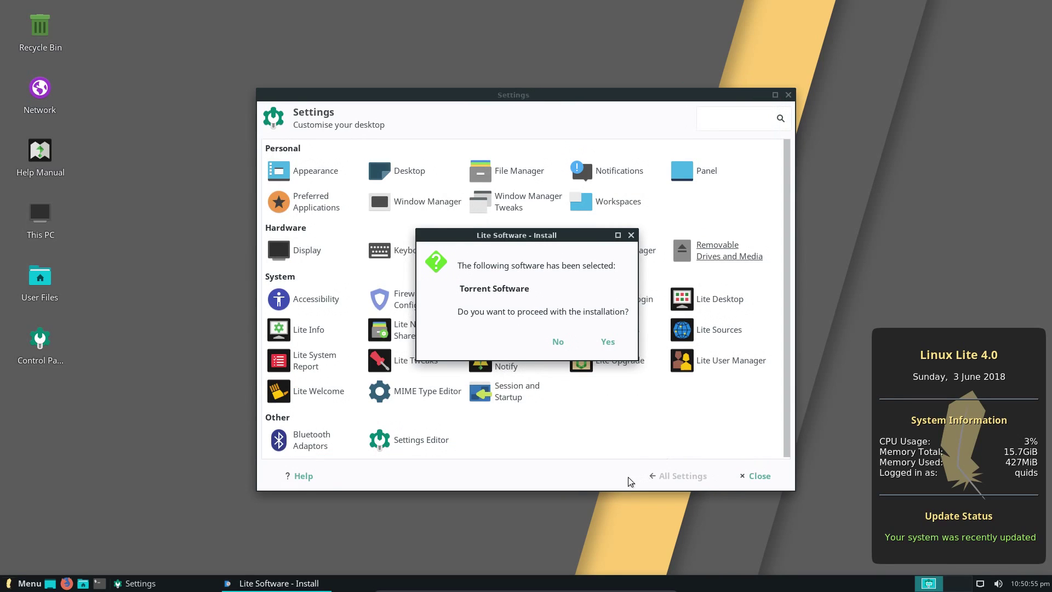
left_click(610, 343)
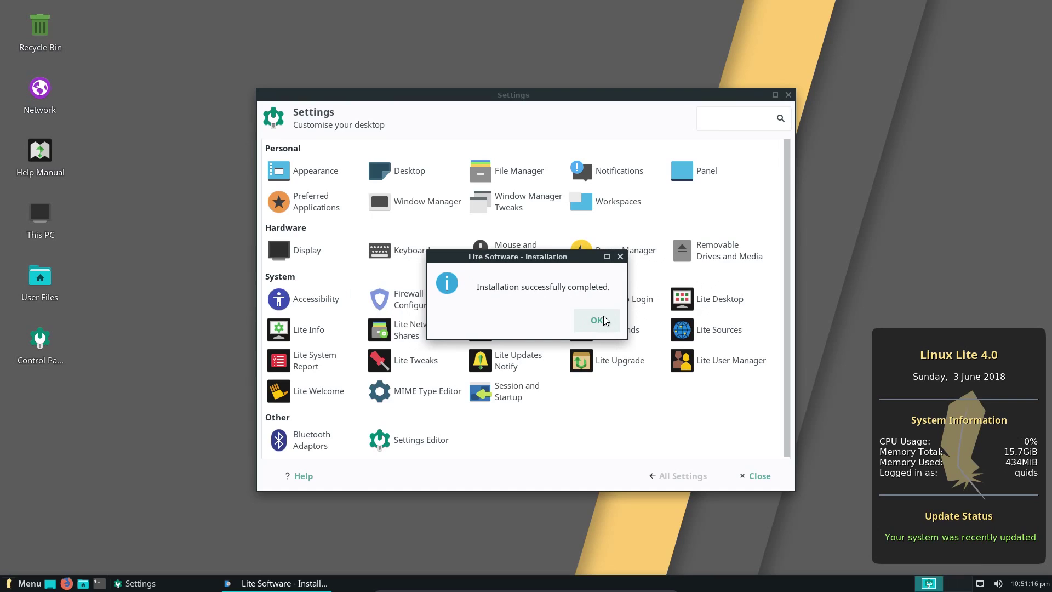
left_click(597, 320)
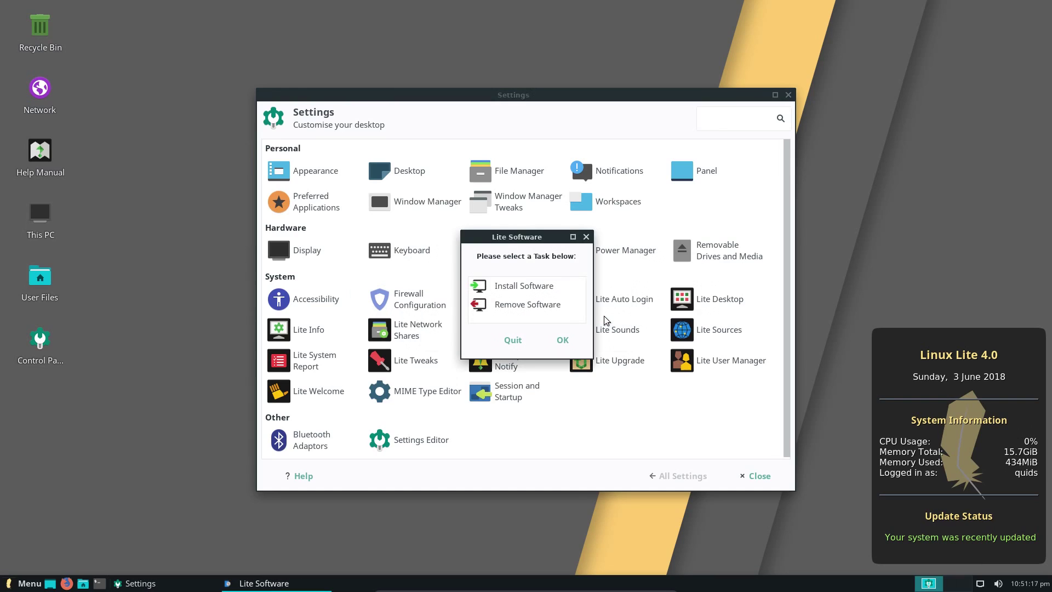
left_click(540, 307)
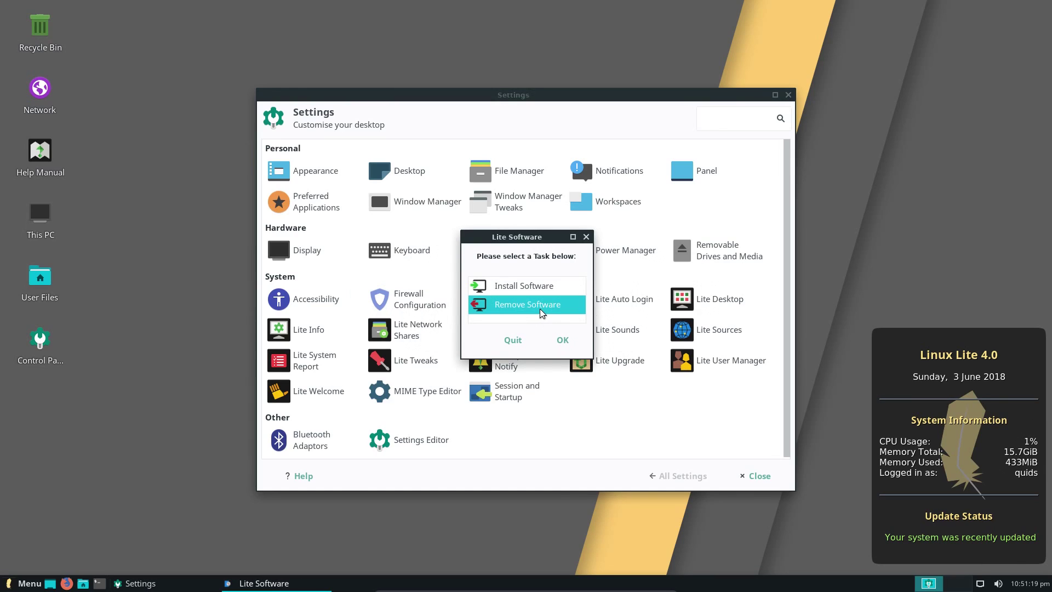
left_click(563, 342)
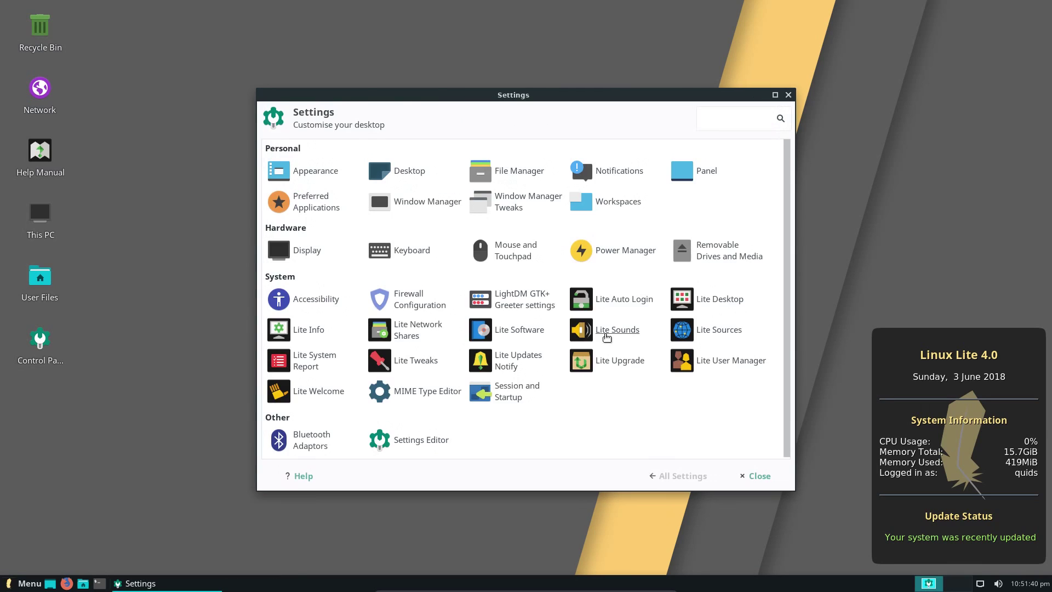
In Lite Sounds, enable system sounds, then disable them again and close the tool
left_click(609, 333)
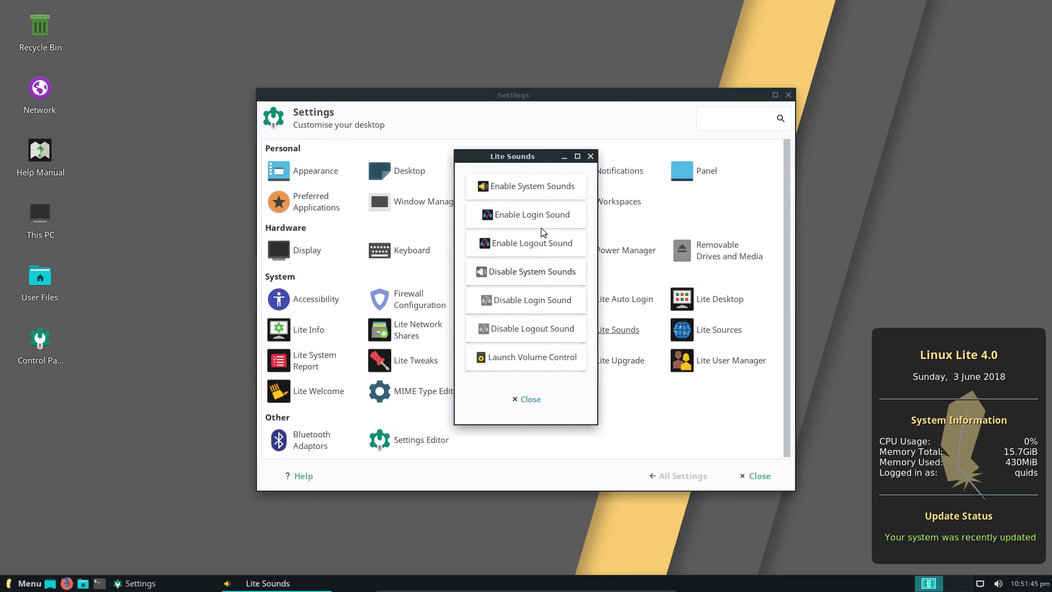
left_click(544, 186)
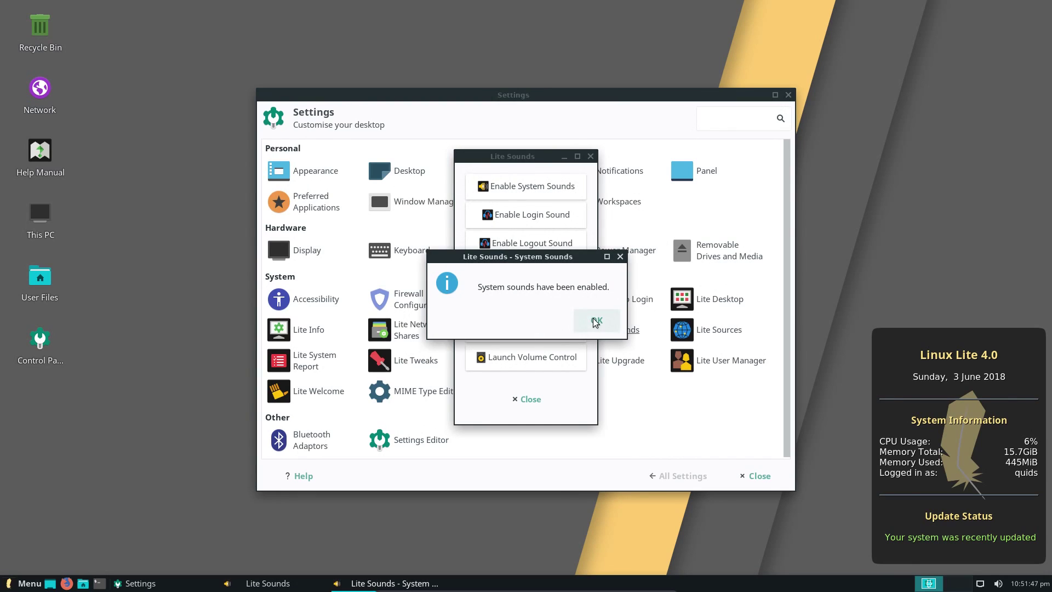
left_click(597, 320)
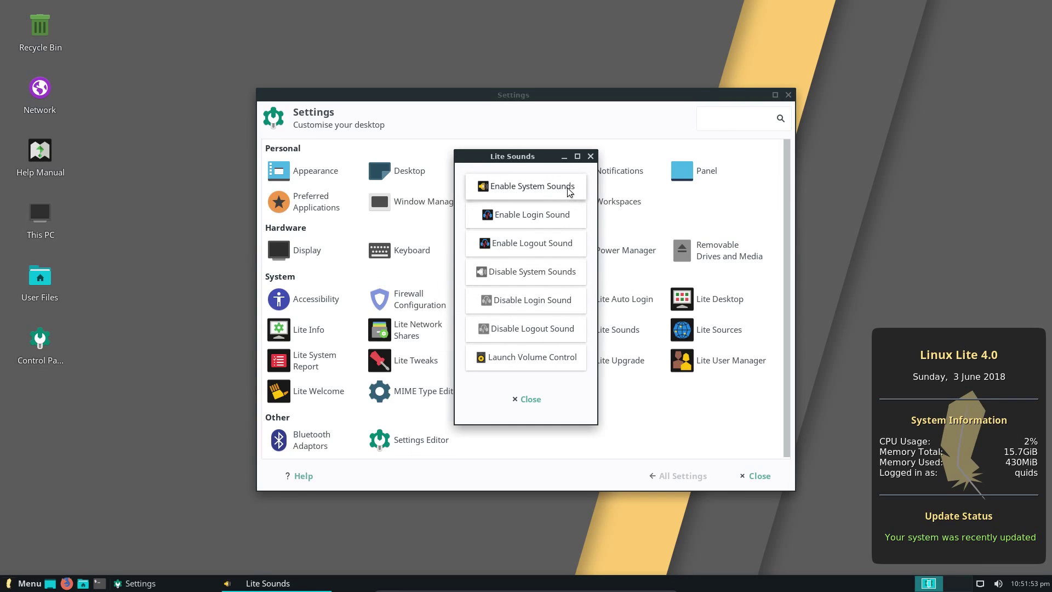
left_click(563, 279)
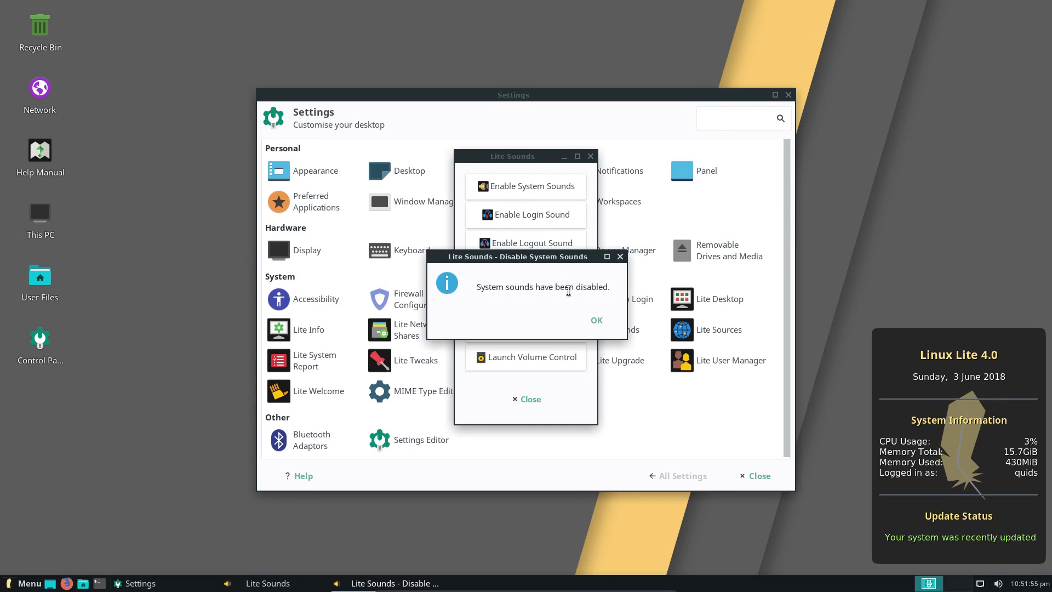
left_click(601, 323)
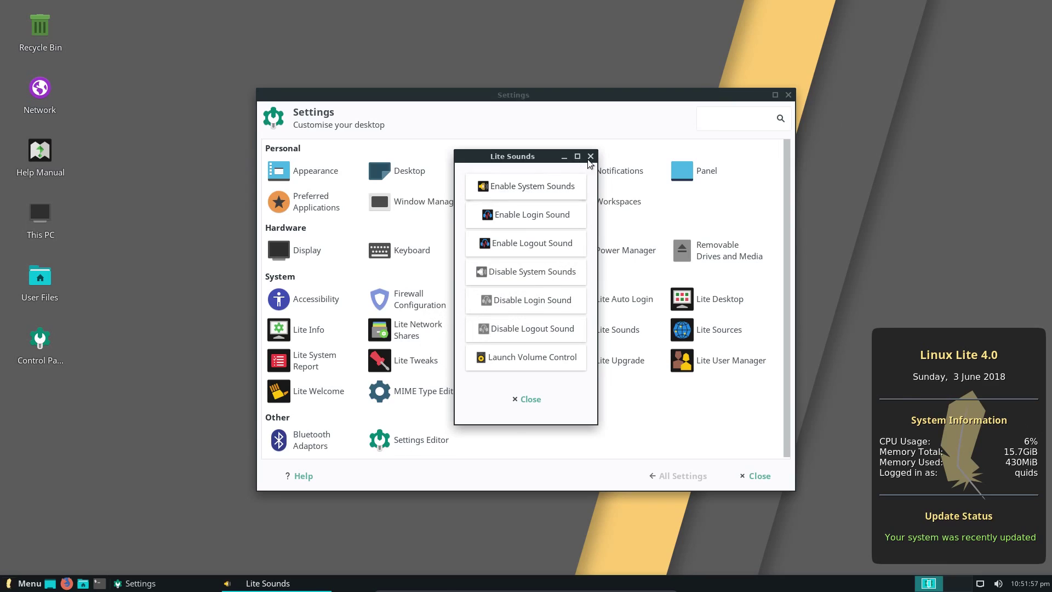
left_click(590, 156)
left_click(331, 357)
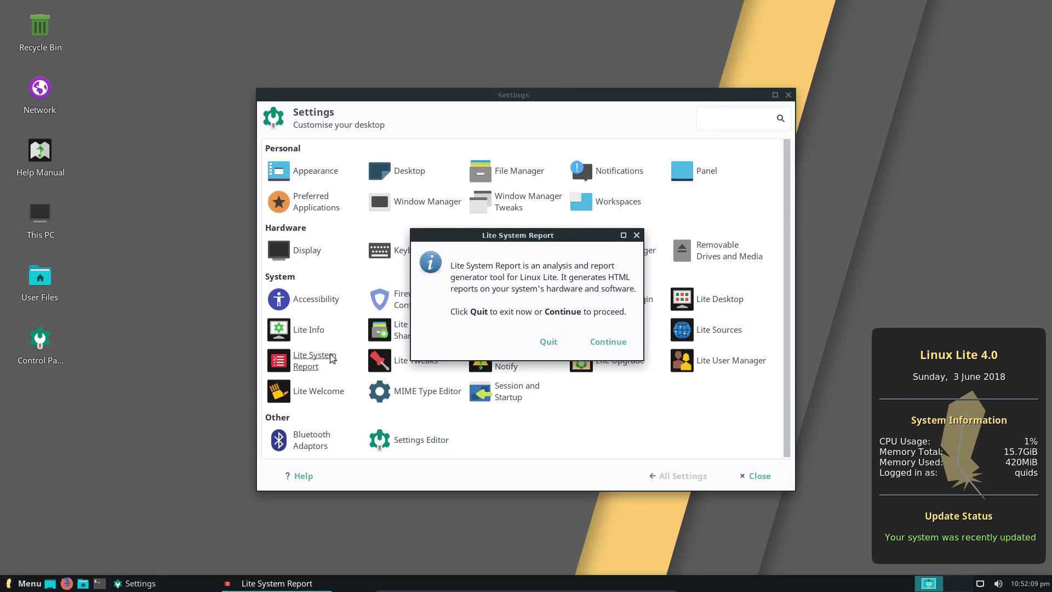
Generate the System Report, scroll through it to the Sound and USB sections, then close it
left_click(623, 345)
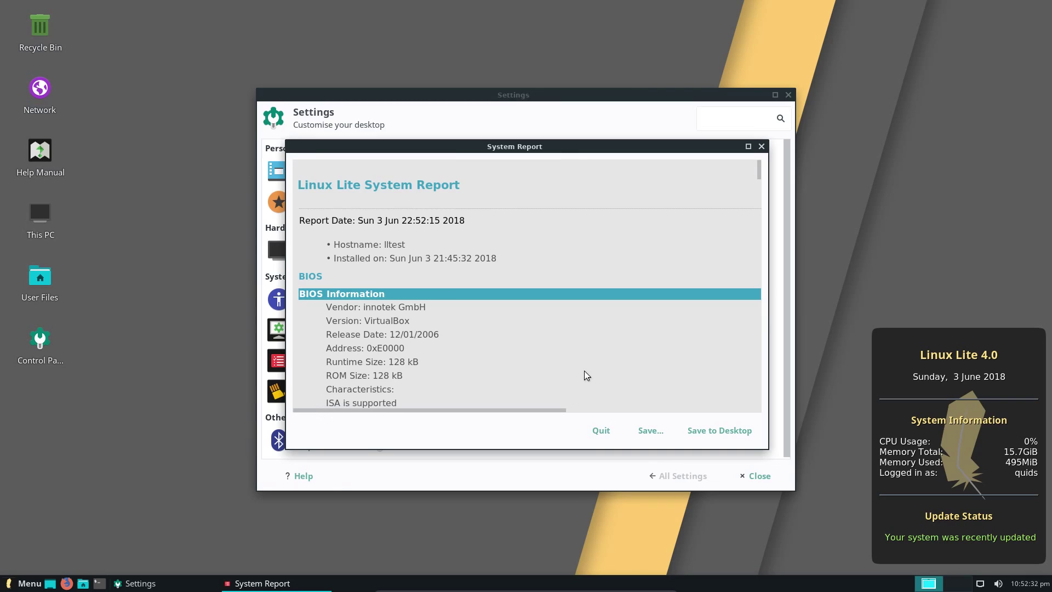
left_click_drag(757, 189, 763, 415)
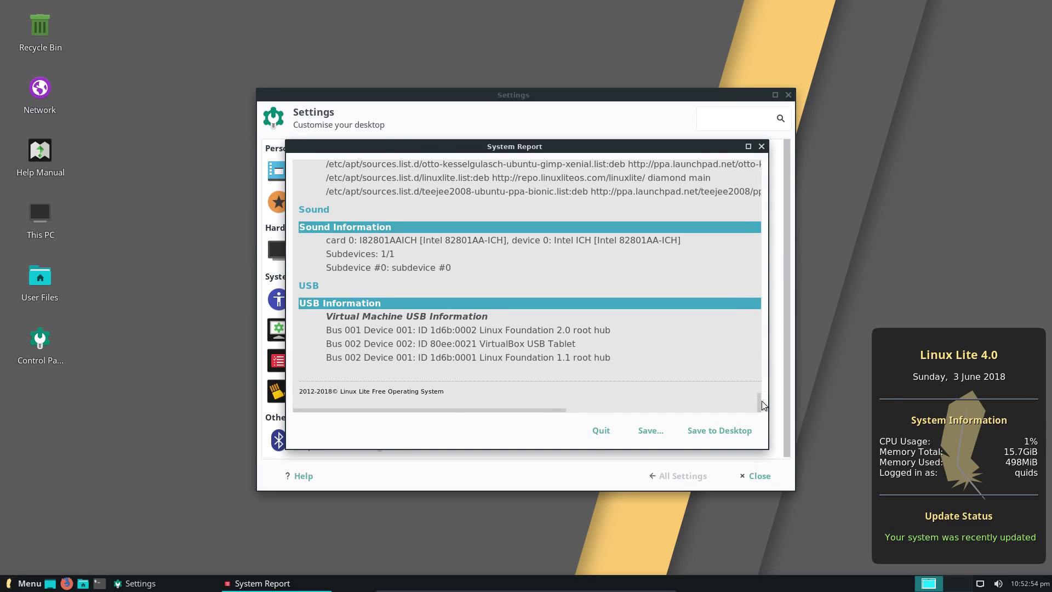
left_click_drag(758, 403, 758, 162)
left_click(761, 146)
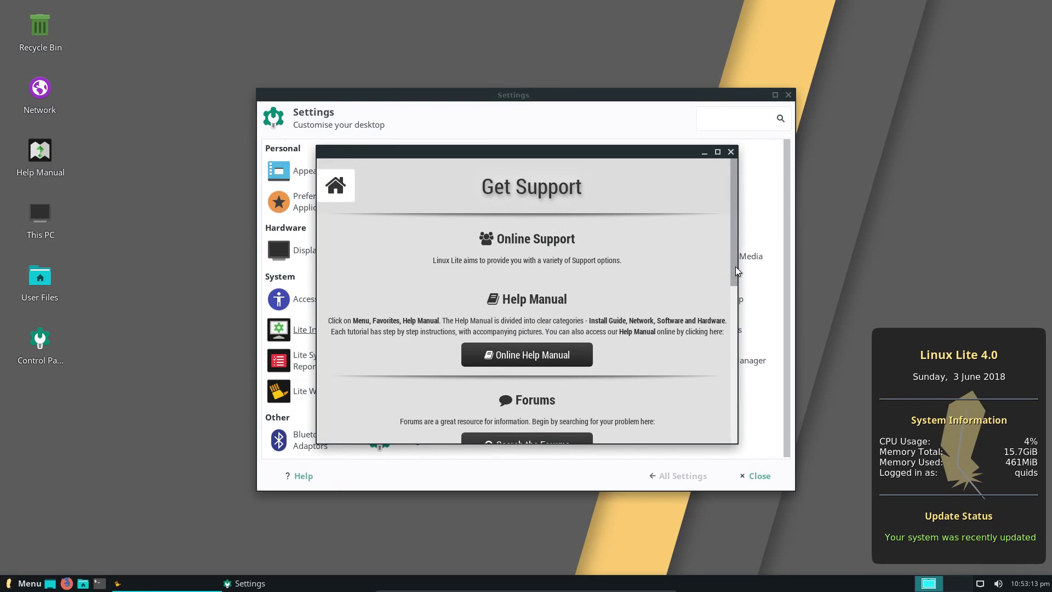
Search the online Hardware Database for 'ryzen' and scroll through the 8 matching configurations
scroll(736, 266, "down", 10)
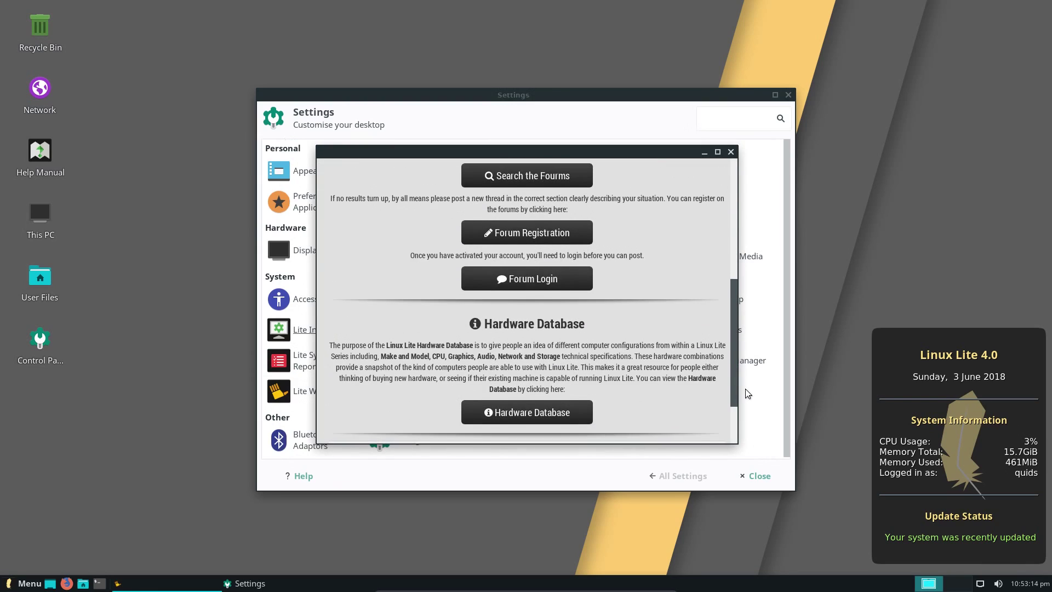
left_click(531, 374)
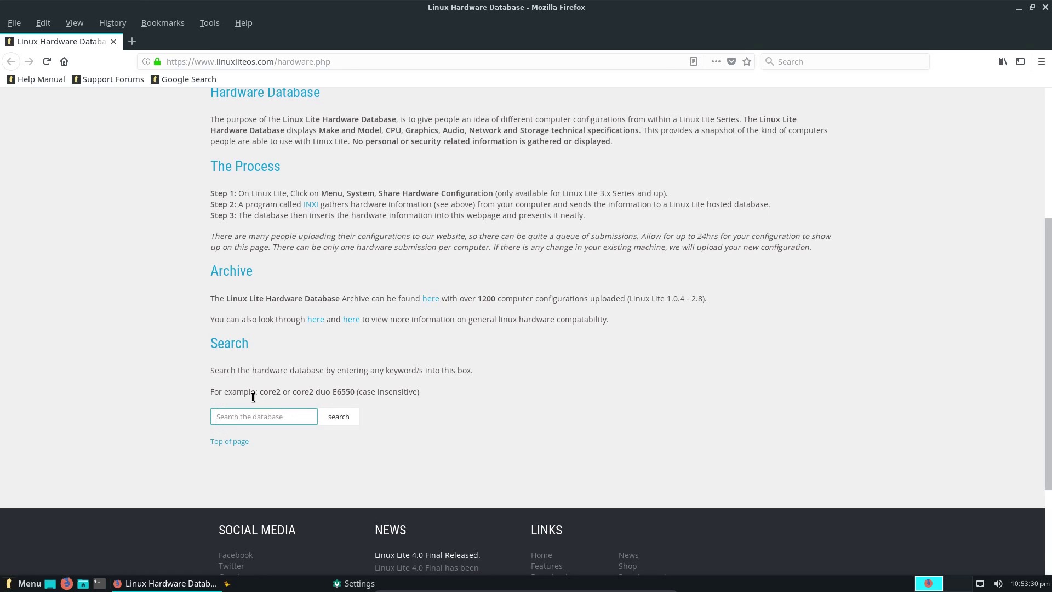
type("ryzen")
key("Return")
scroll(311, 386, "down", 1)
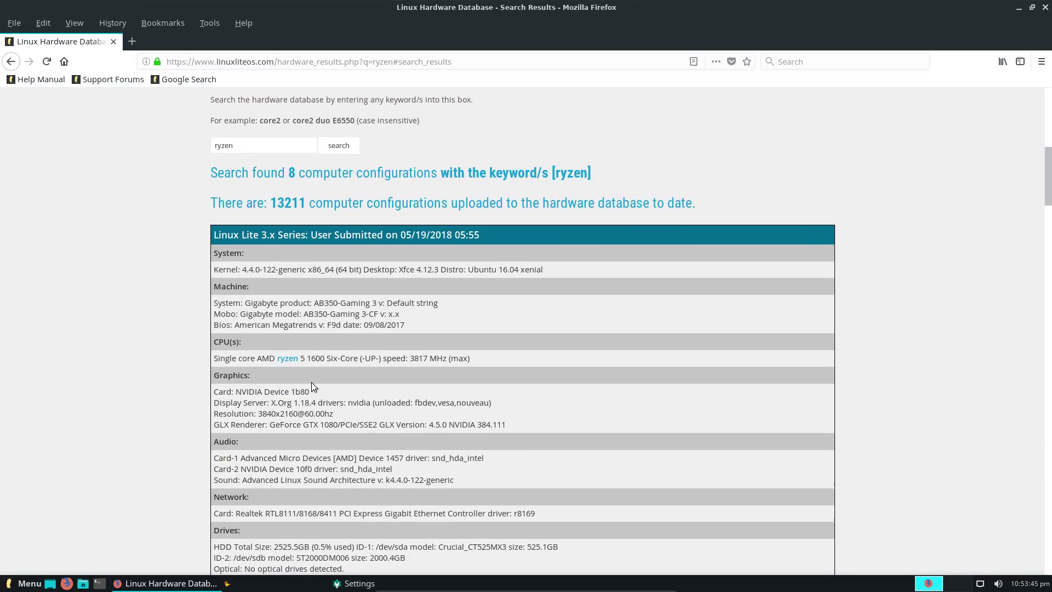
scroll(316, 383, "down", 11)
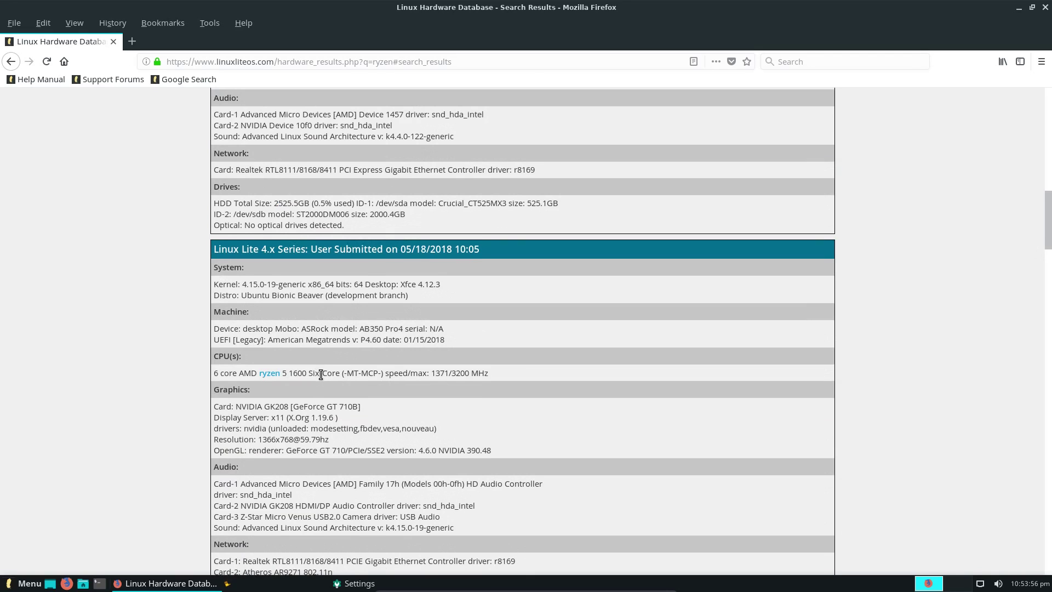
scroll(320, 373, "down", 4)
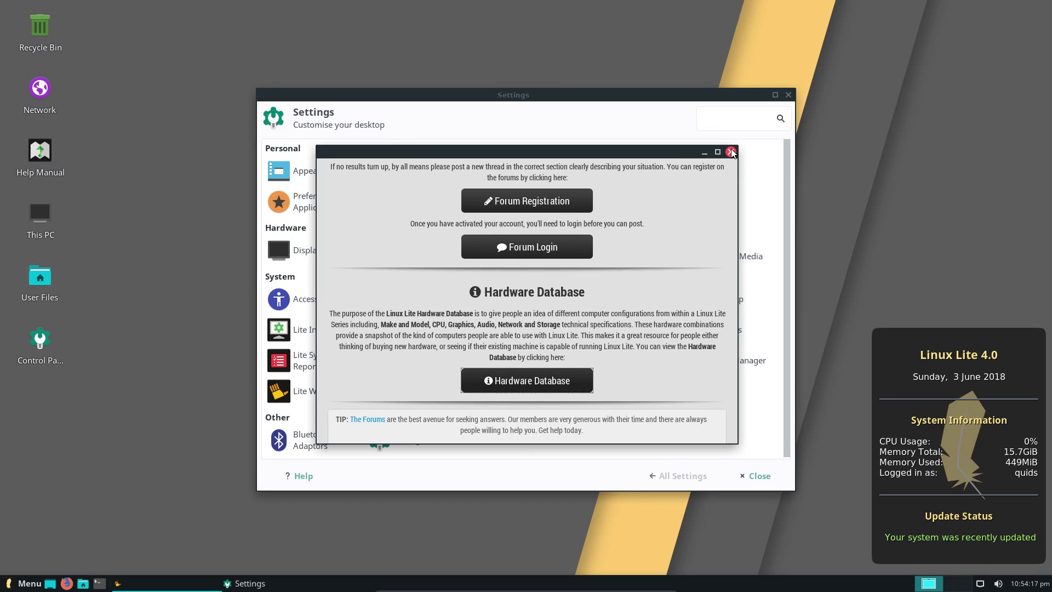
Close the support window and in Lite Tweaks start the Log Archives cleanup task
left_click(731, 152)
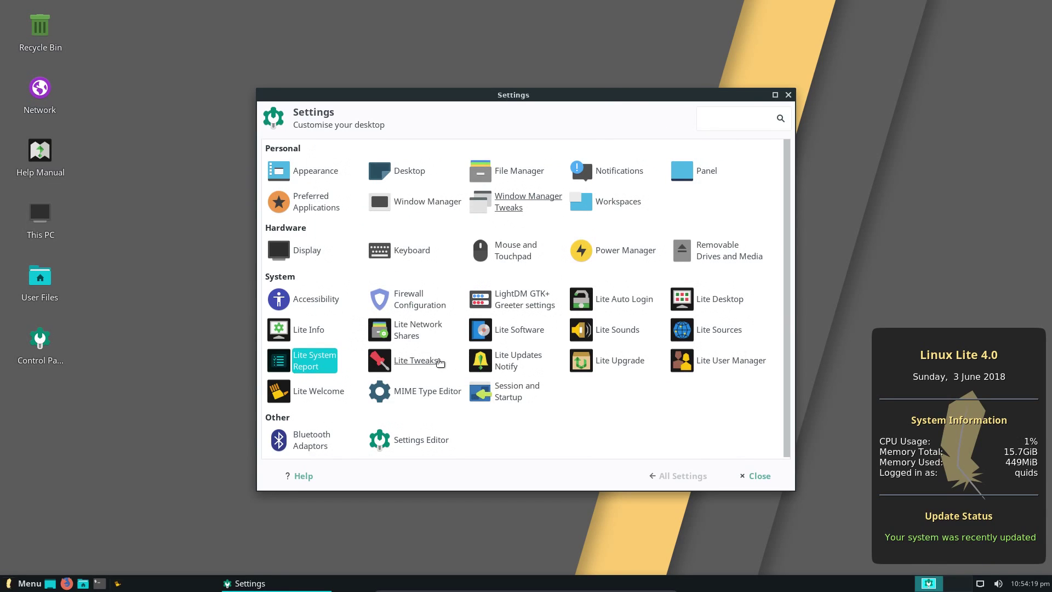
left_click(422, 369)
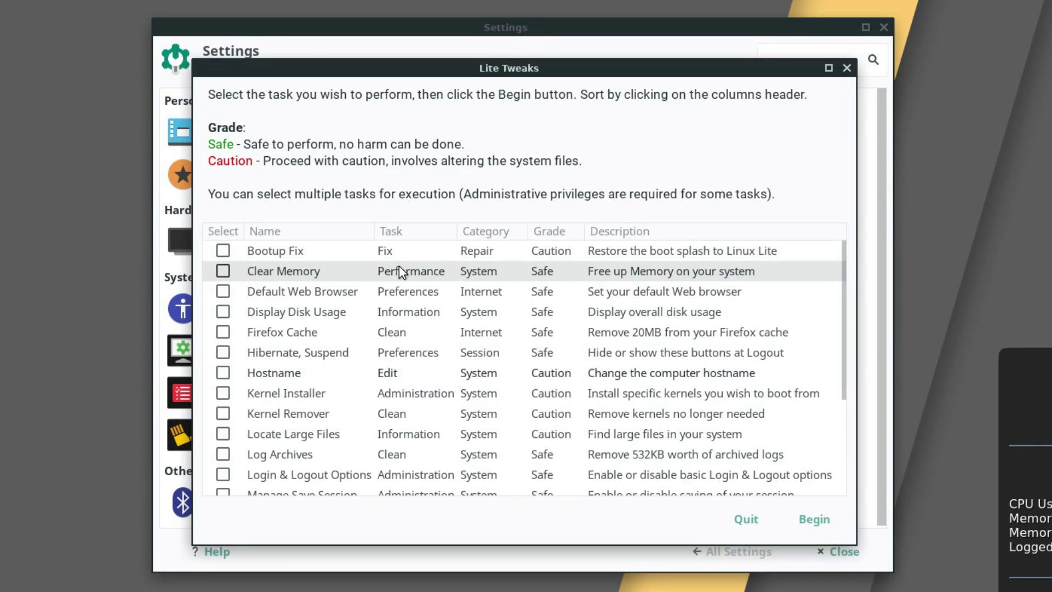
left_click(471, 375)
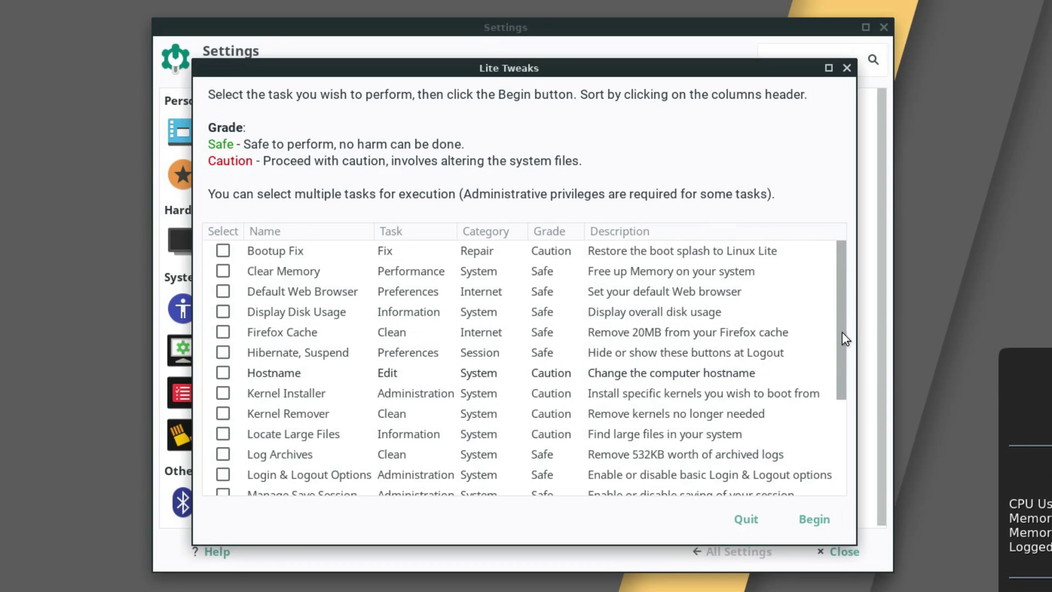
left_click_drag(845, 338, 869, 437)
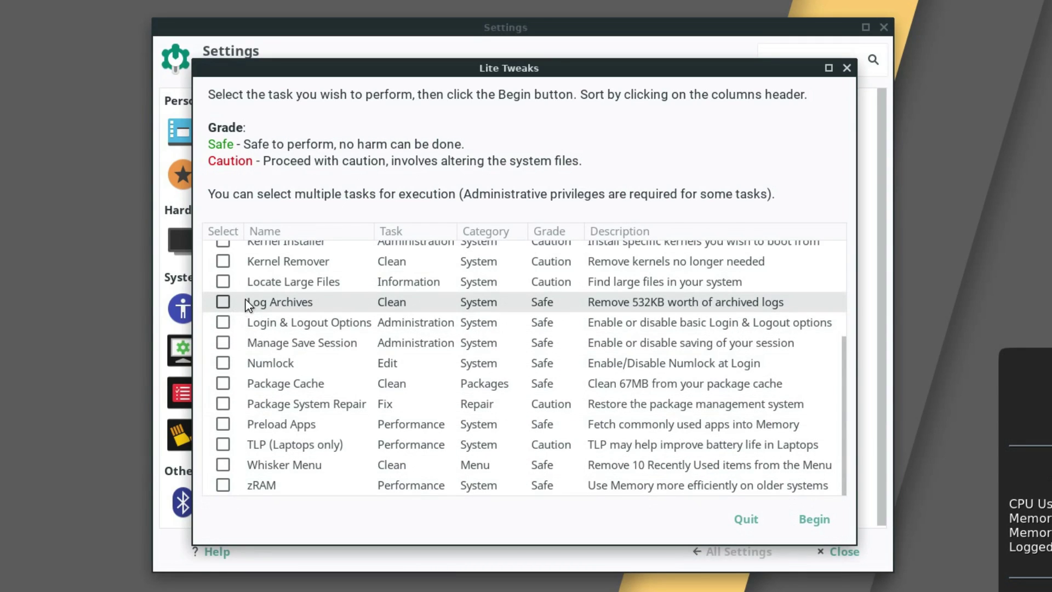
left_click(222, 301)
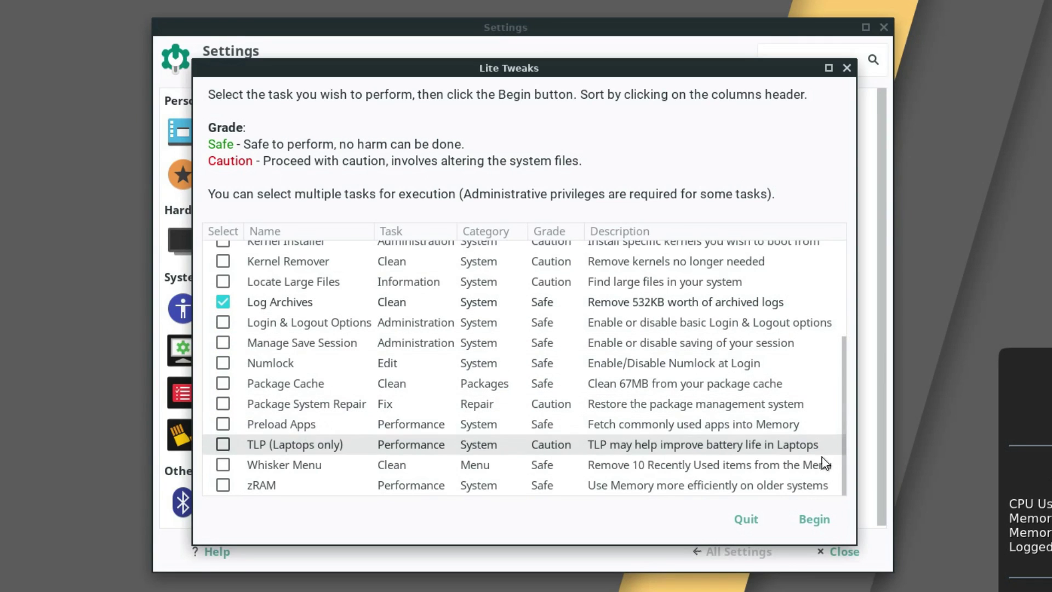
left_click(822, 521)
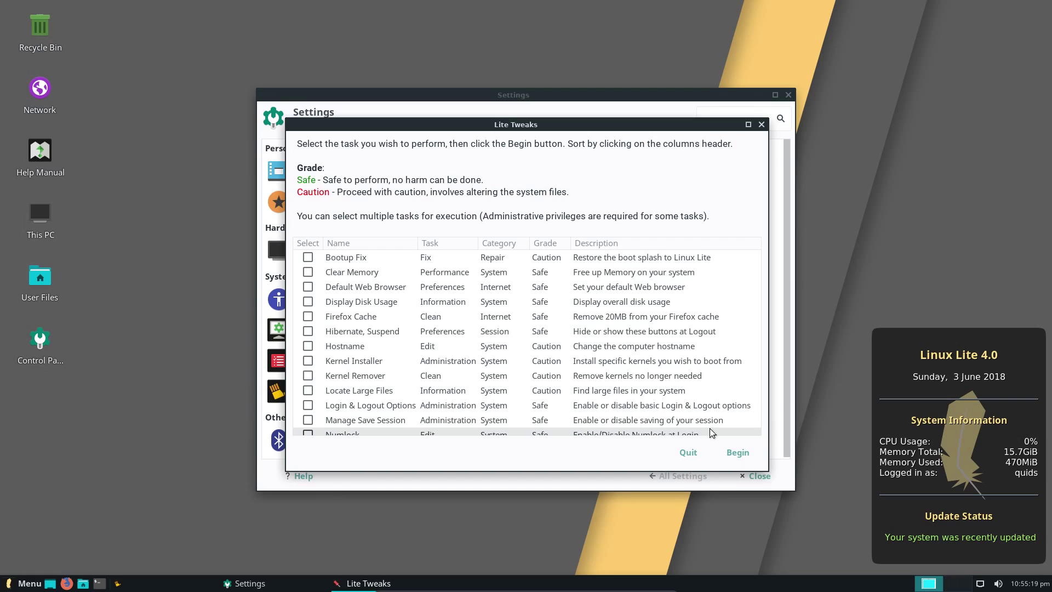
Quit Lite Tweaks, review the account's groups in Lite User Manager, then close it
left_click(696, 453)
left_click(730, 363)
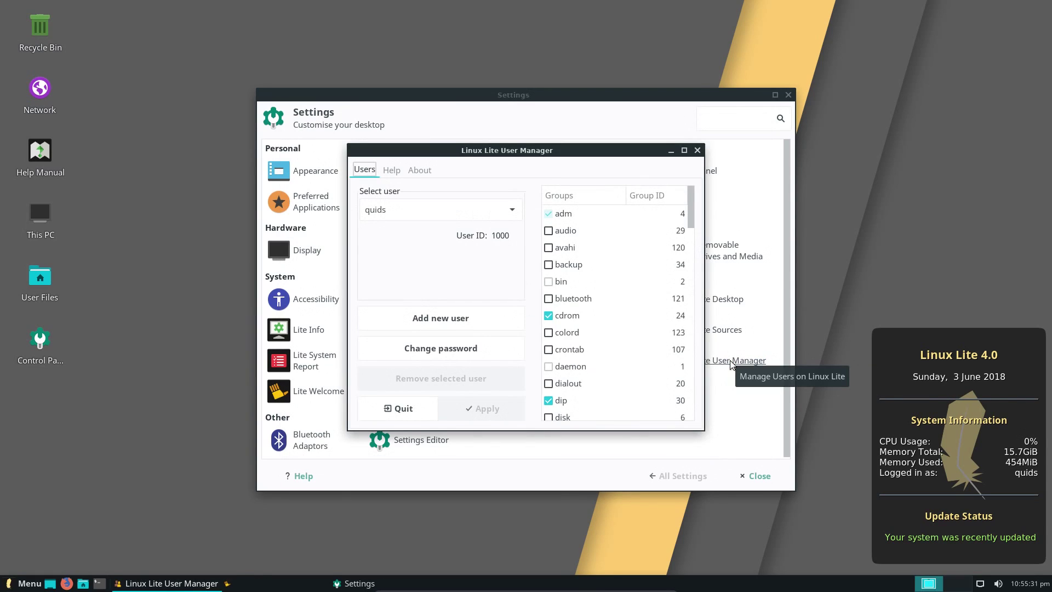
scroll(699, 333, "down", 10)
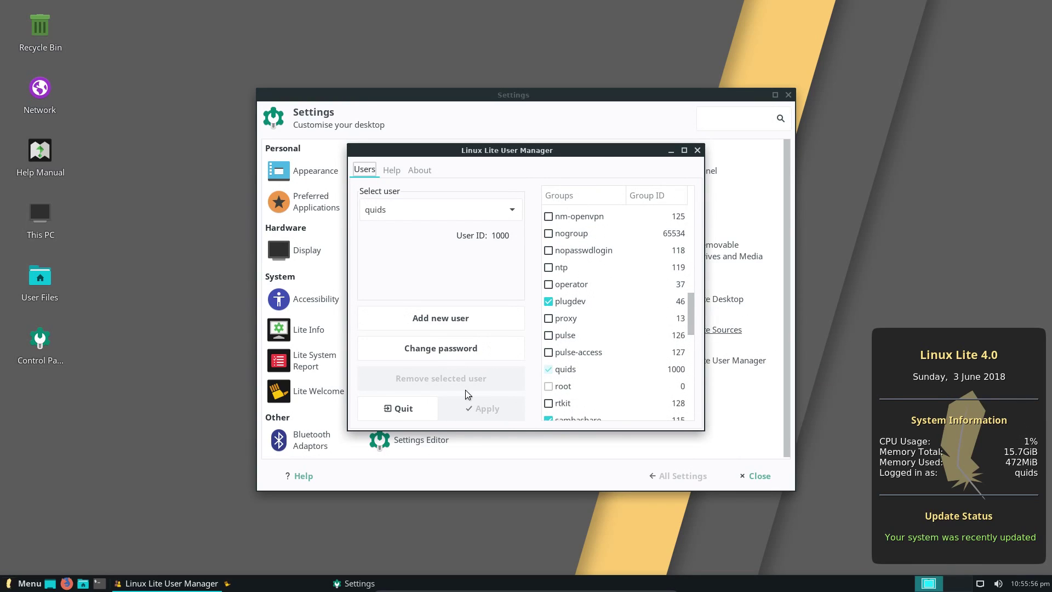
left_click(414, 409)
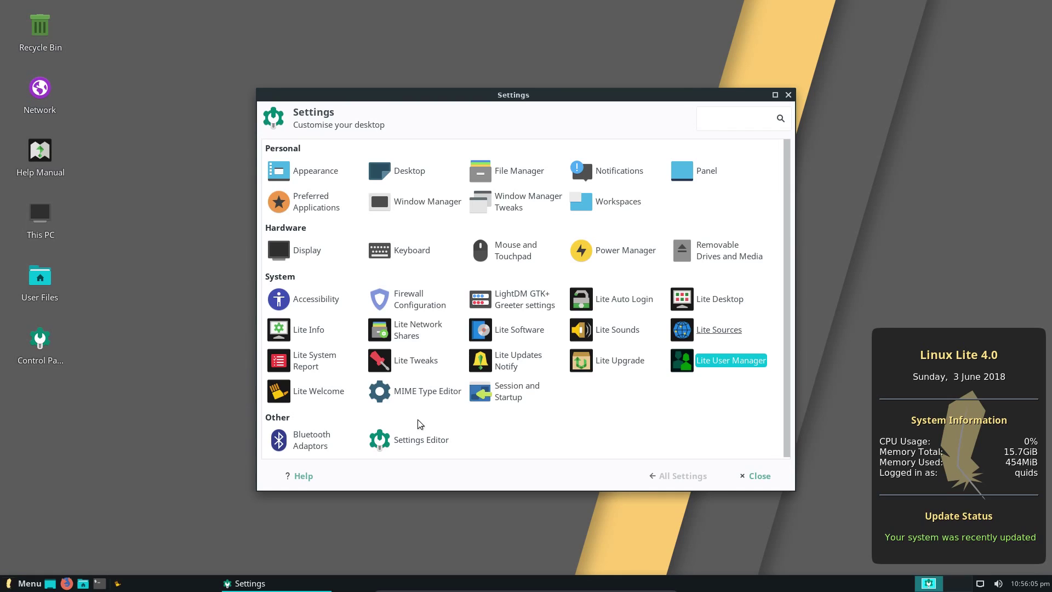
Preview the Adapta-Nokto theme, revert to Adapta, and close the Settings window
left_click(306, 171)
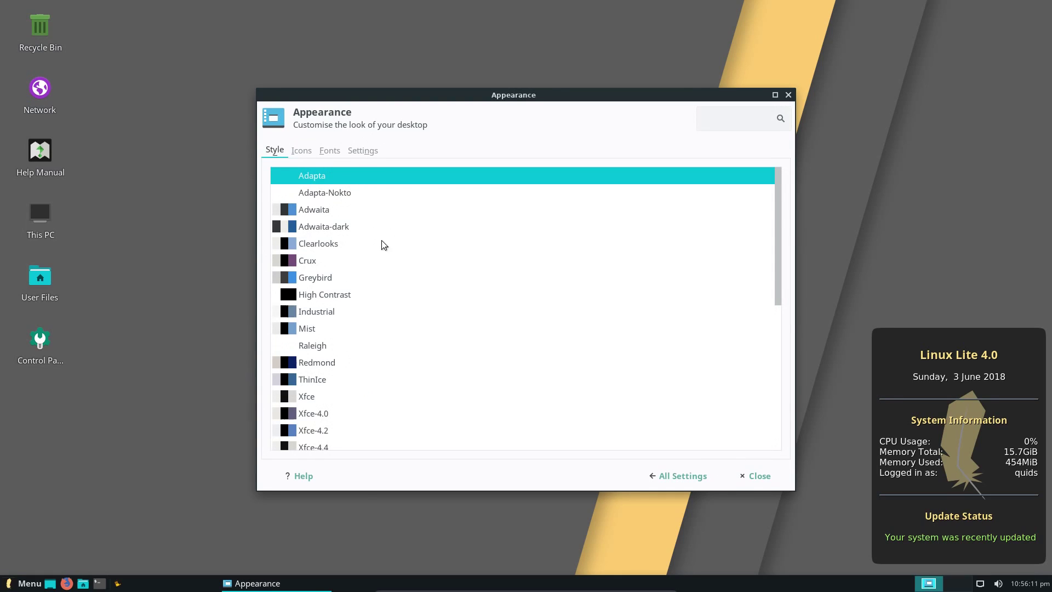
left_click(348, 191)
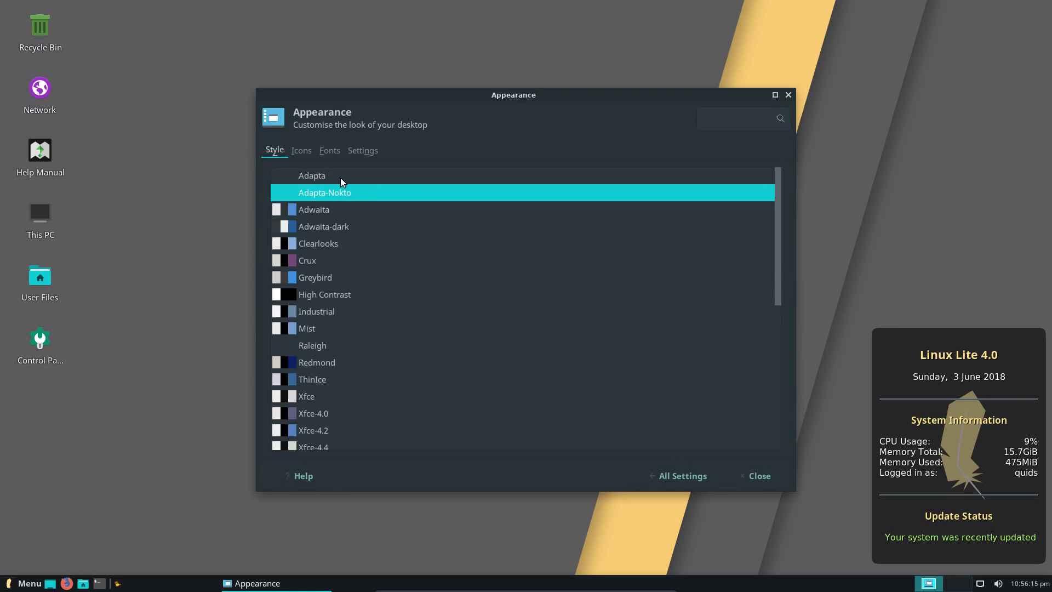
left_click(340, 177)
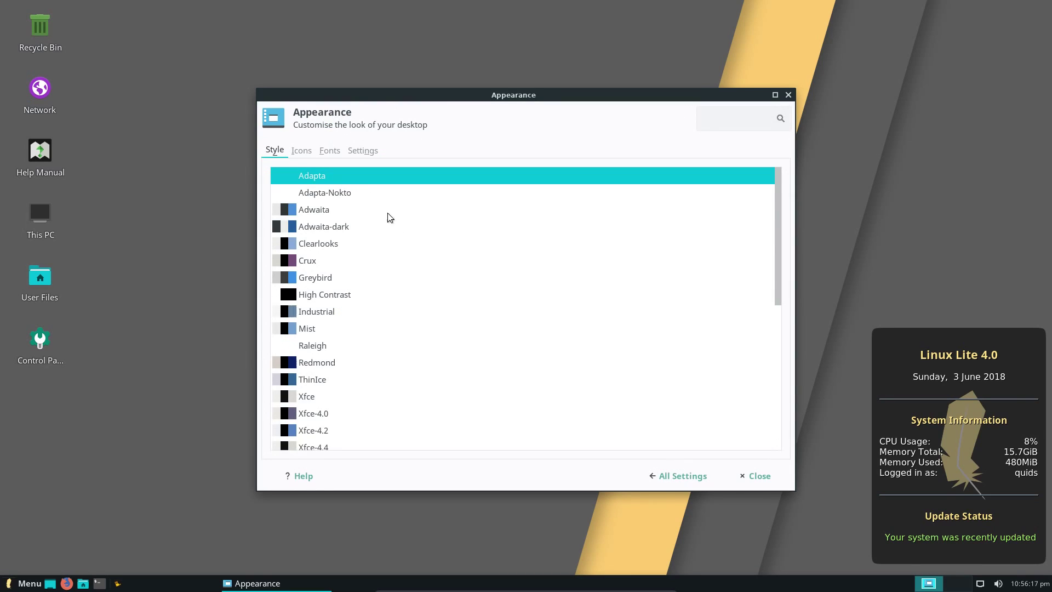
left_click(678, 479)
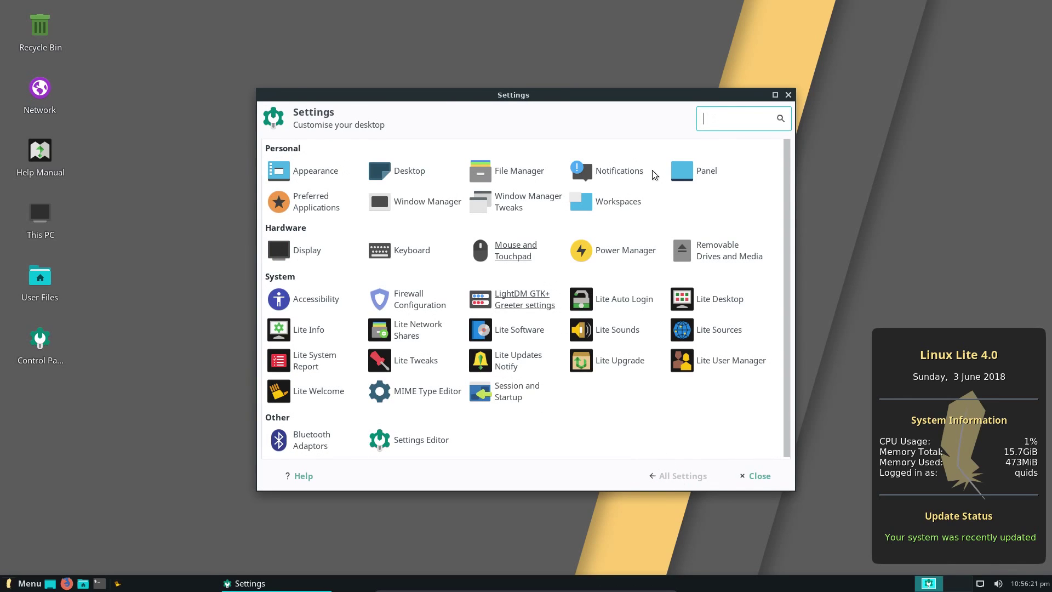
key("alt+F4")
Open User Files and snap the window to the right half, bottom-left quarter, then left half
left_click(34, 282)
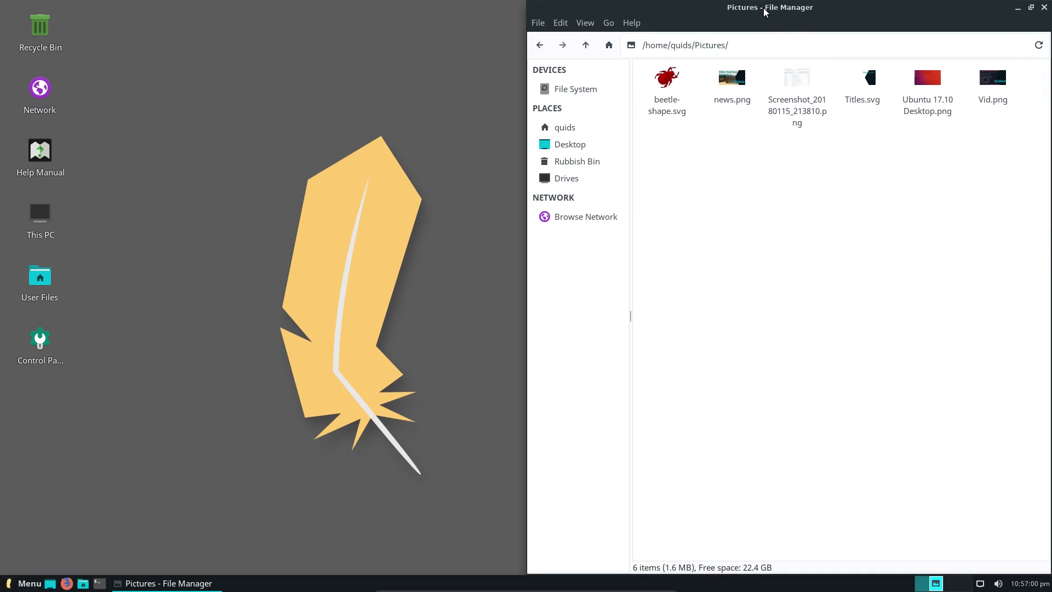
left_click_drag(765, 12, 1049, 554)
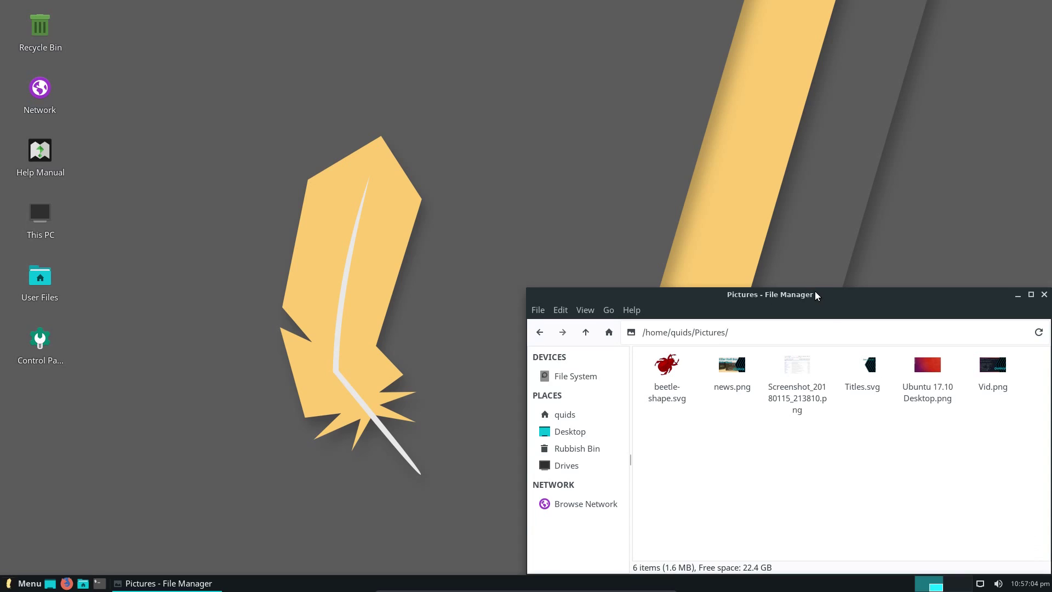
left_click_drag(812, 294, 10, 550)
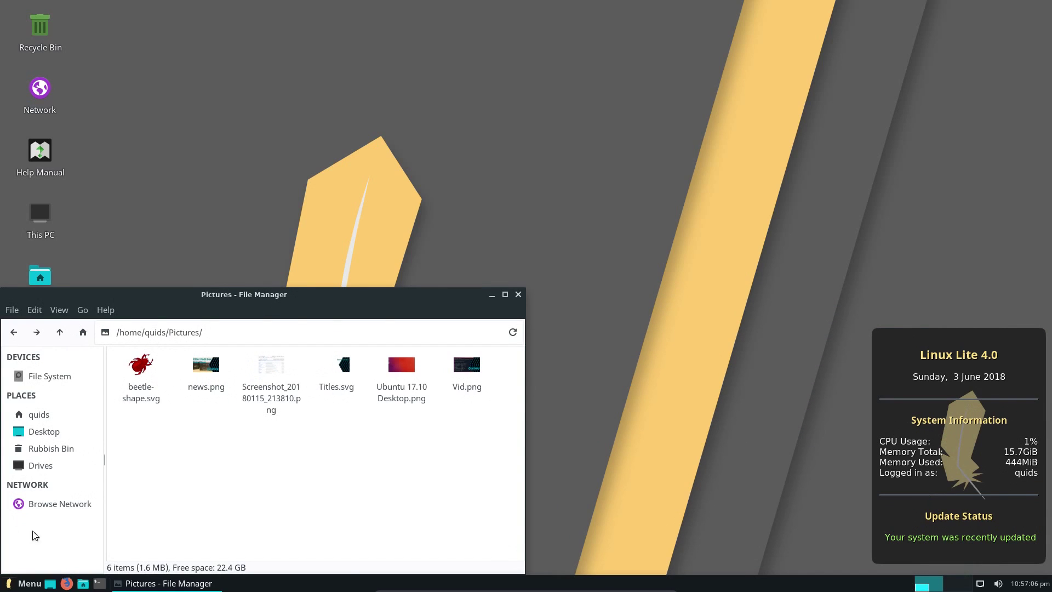
left_click_drag(252, 291, 5, 283)
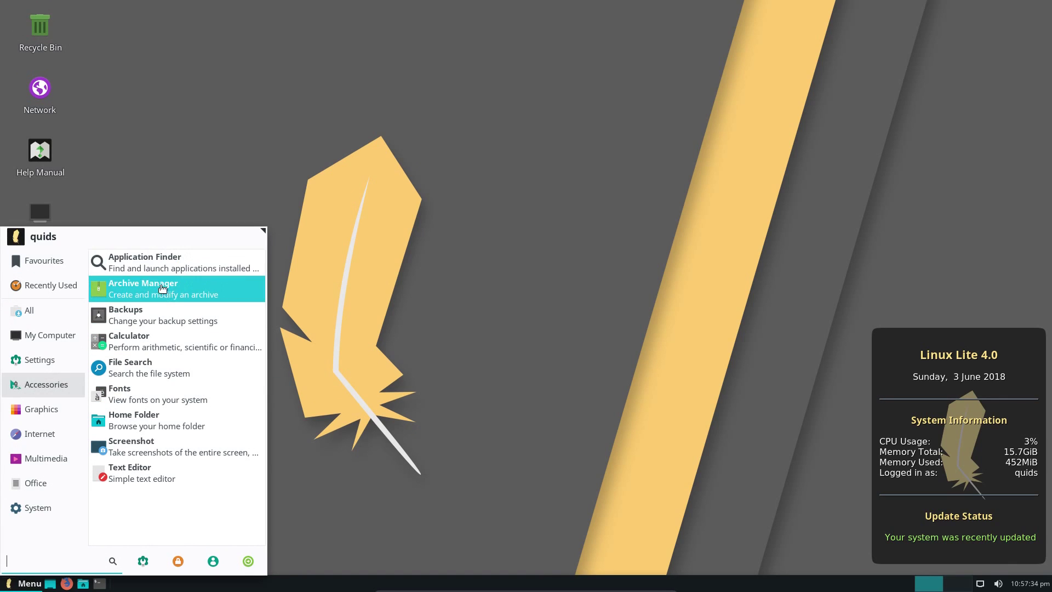
Step through the Graphics and Multimedia categories, ending on the Office applications
left_click(68, 404)
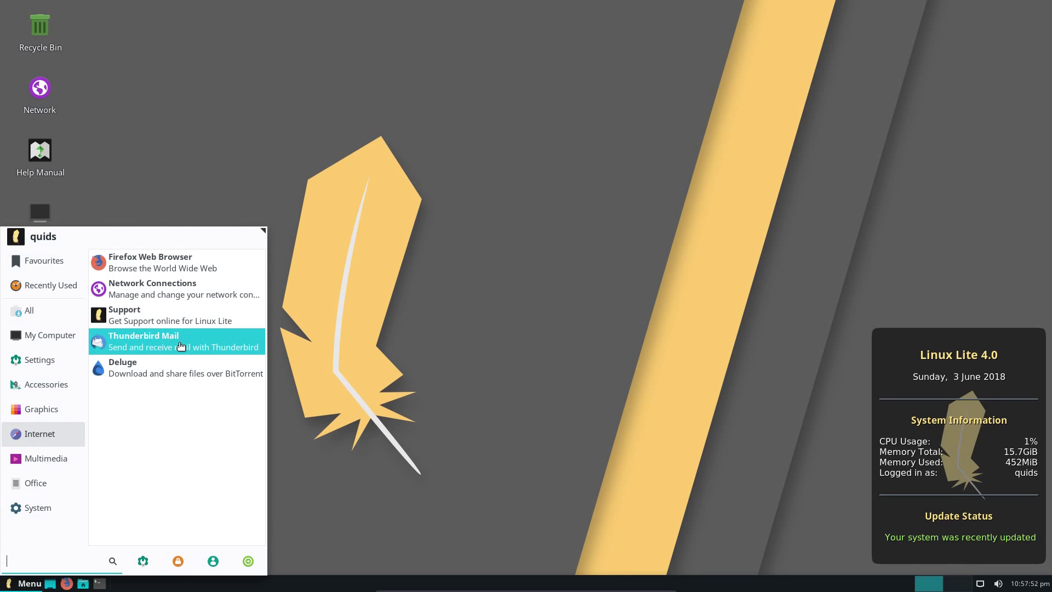
left_click(56, 465)
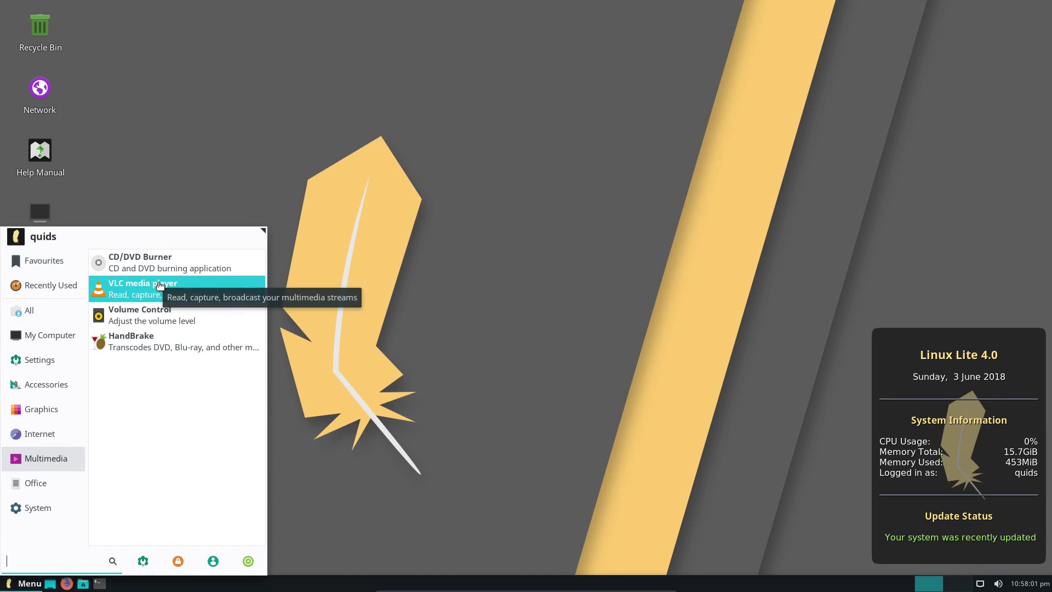
left_click(28, 483)
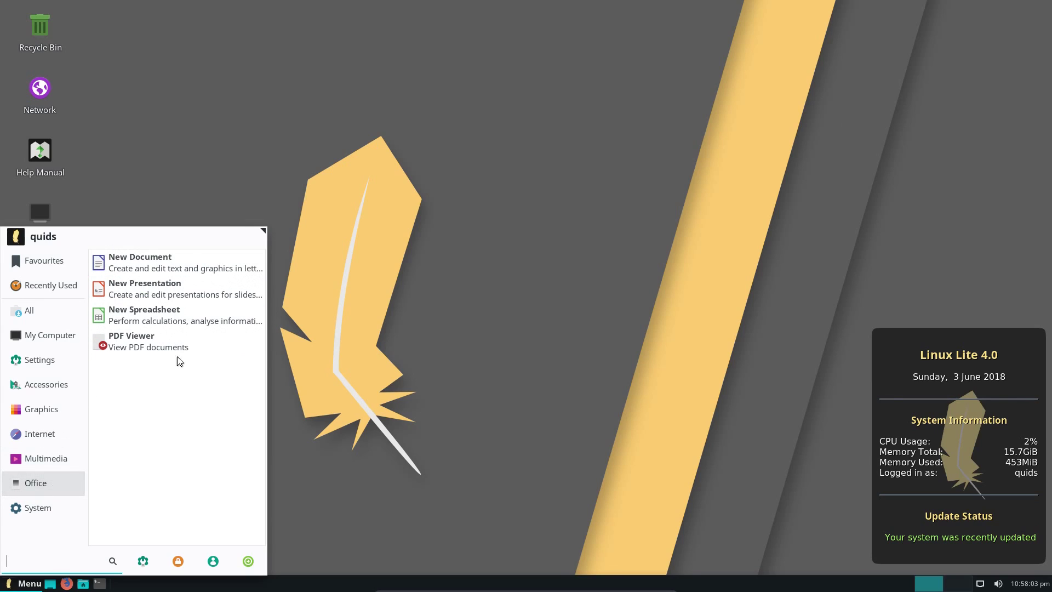
Start a blank Calc spreadsheet, check the LibreOffice 6.0.3.2 About details, then close Calc
left_click(154, 312)
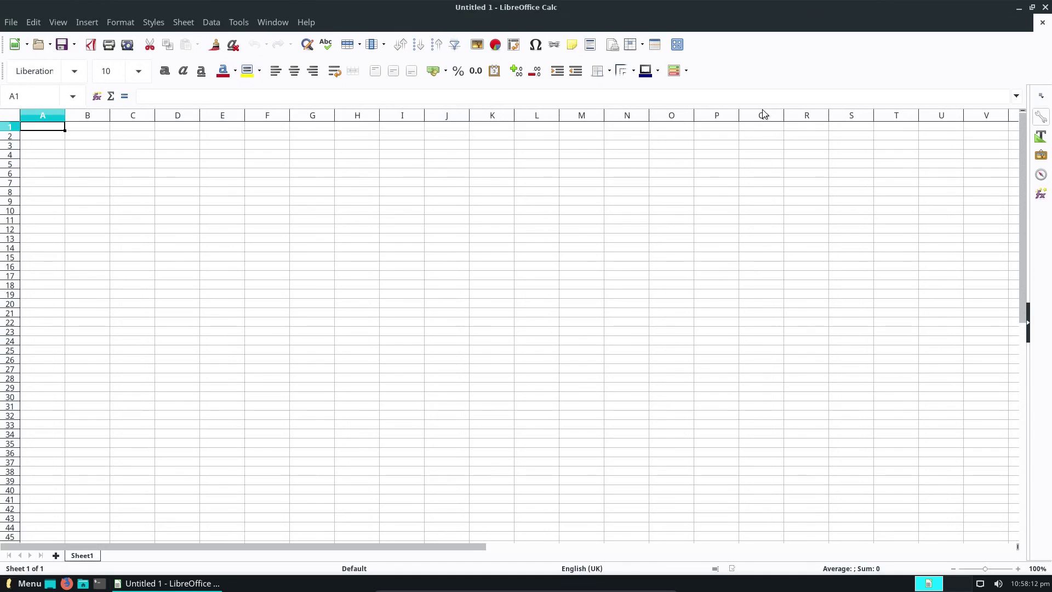
left_click(305, 23)
left_click(323, 214)
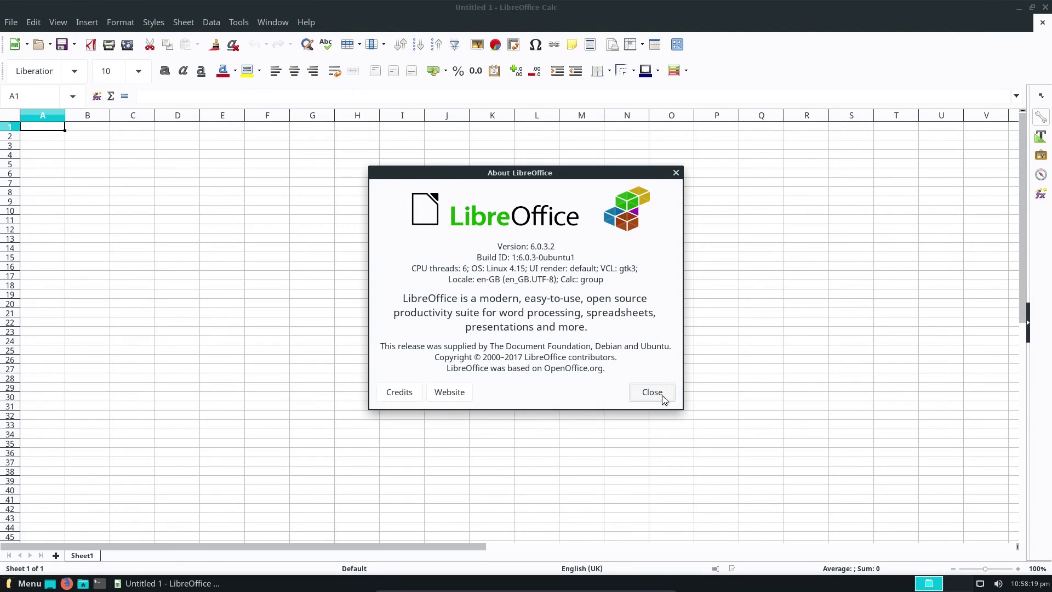
left_click(651, 393)
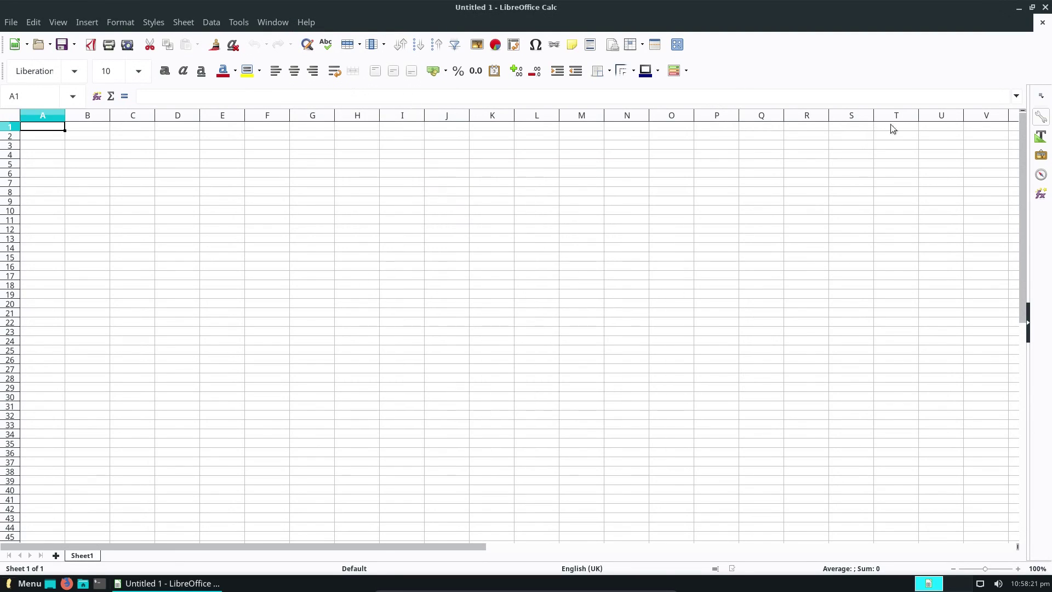
left_click(1044, 8)
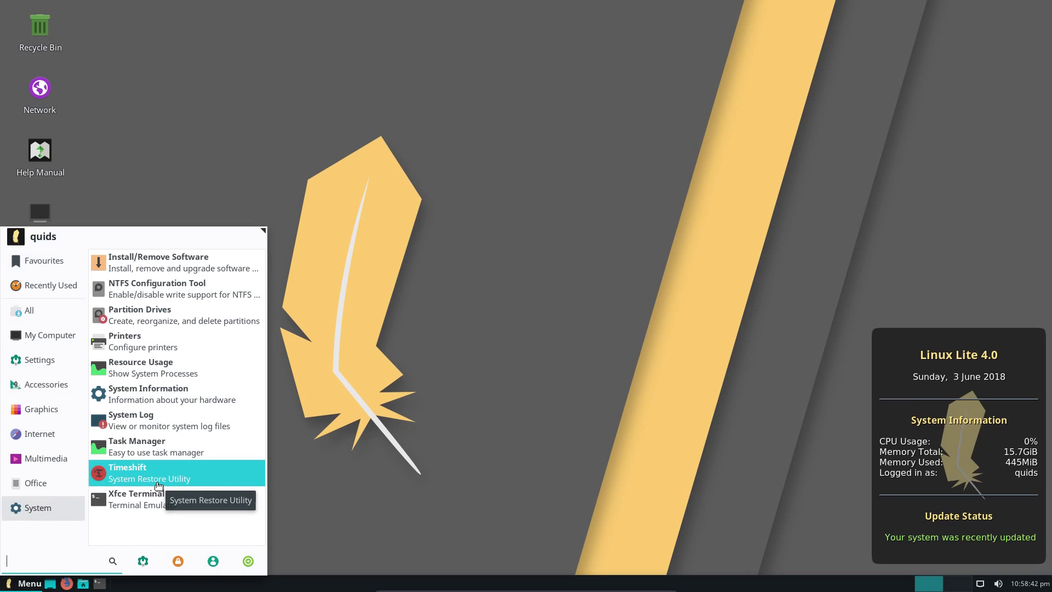
Launch Task Manager from the Whisker Menu's System category
left_click(159, 451)
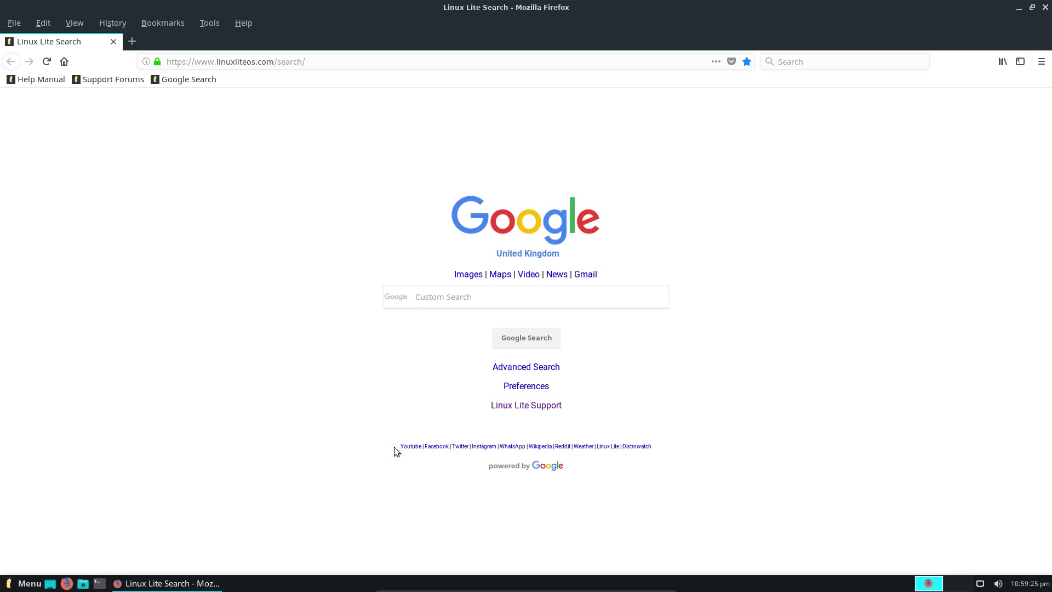
Visit Reddit from the search page links, then return and open the Linux Lite support forums
left_click(564, 448)
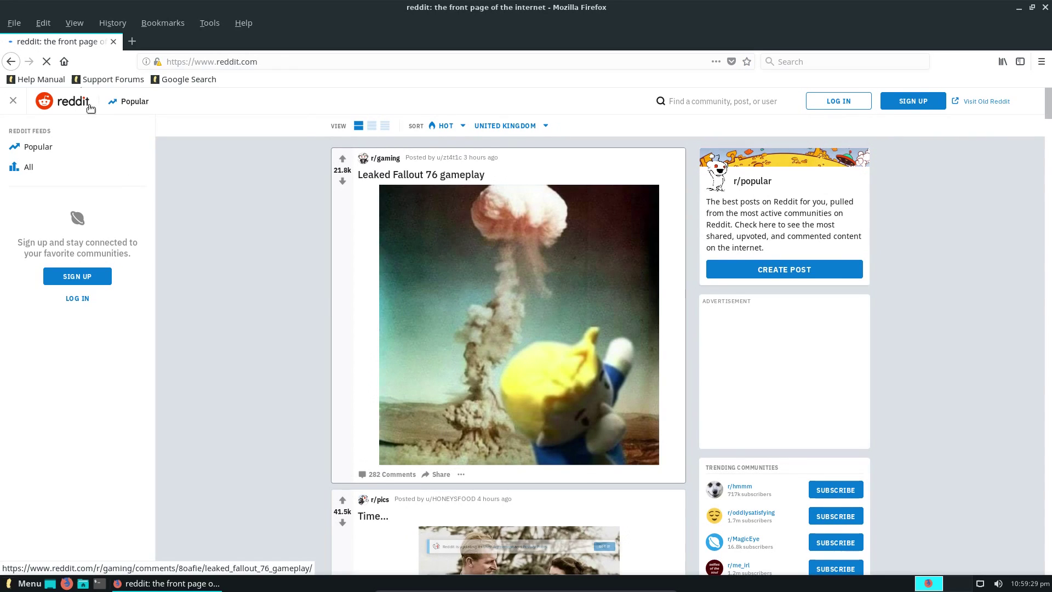
left_click(11, 62)
left_click(544, 412)
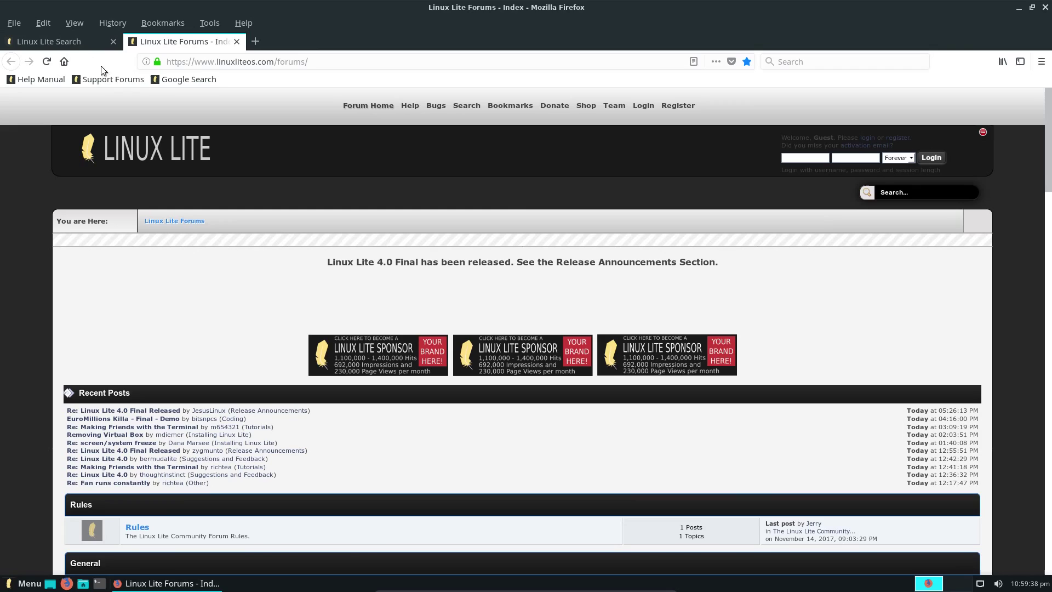
left_click(113, 80)
Open the local Linux Lite Help Manual, then close Firefox with both tabs
left_click(45, 81)
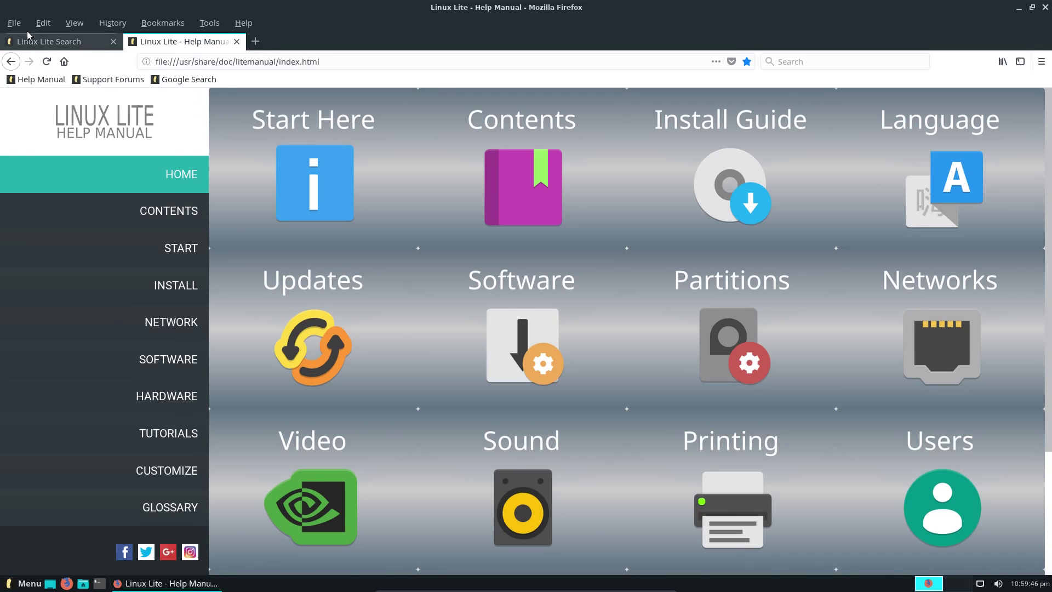
left_click(1044, 7)
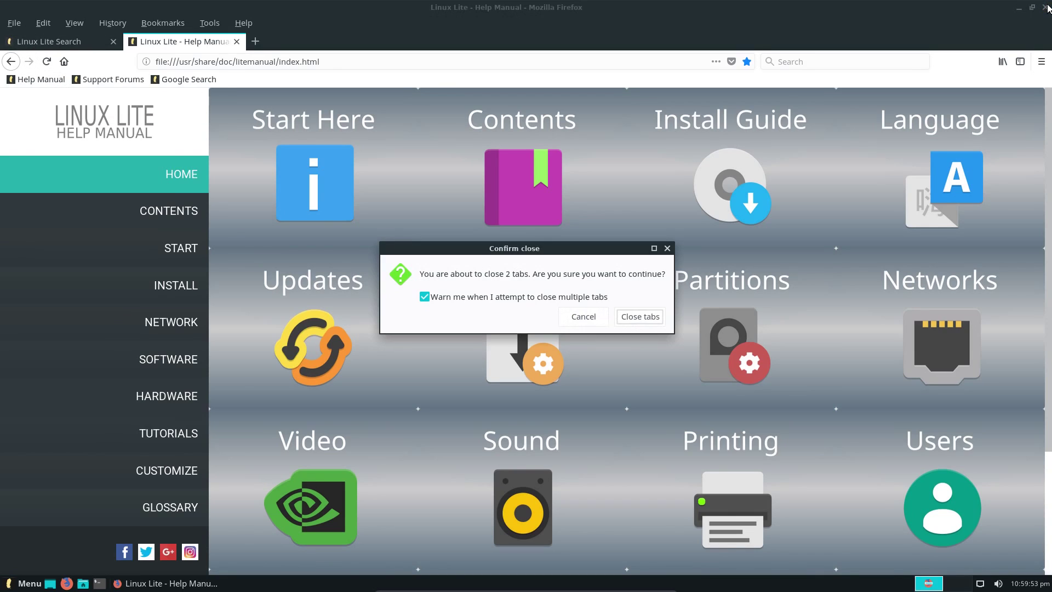
left_click(645, 317)
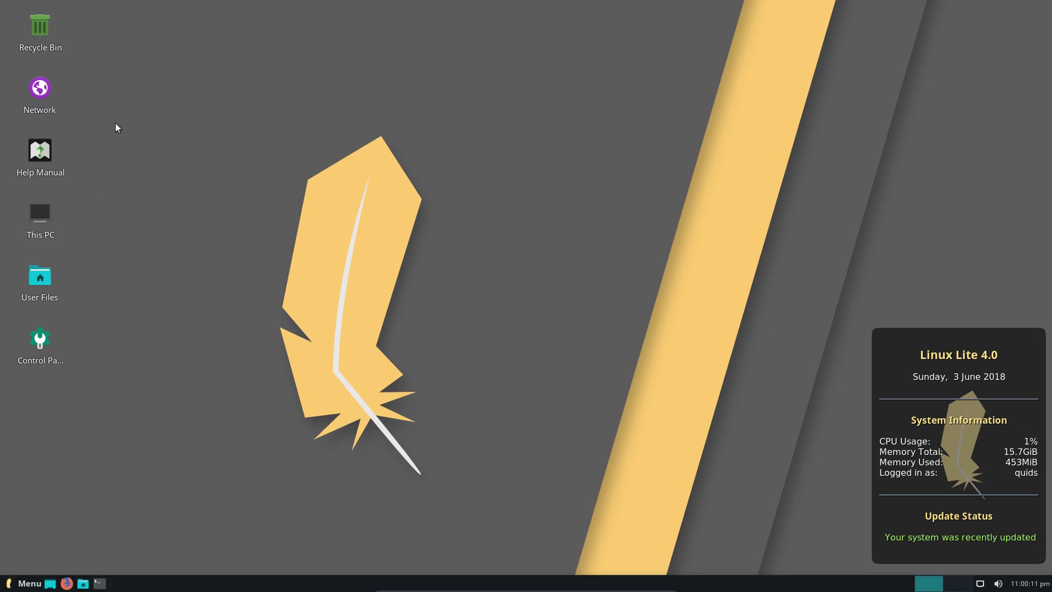
Open the desktop Network icon to show network:/// with LLTEST and Windows Network in Thunar
double_click(52, 102)
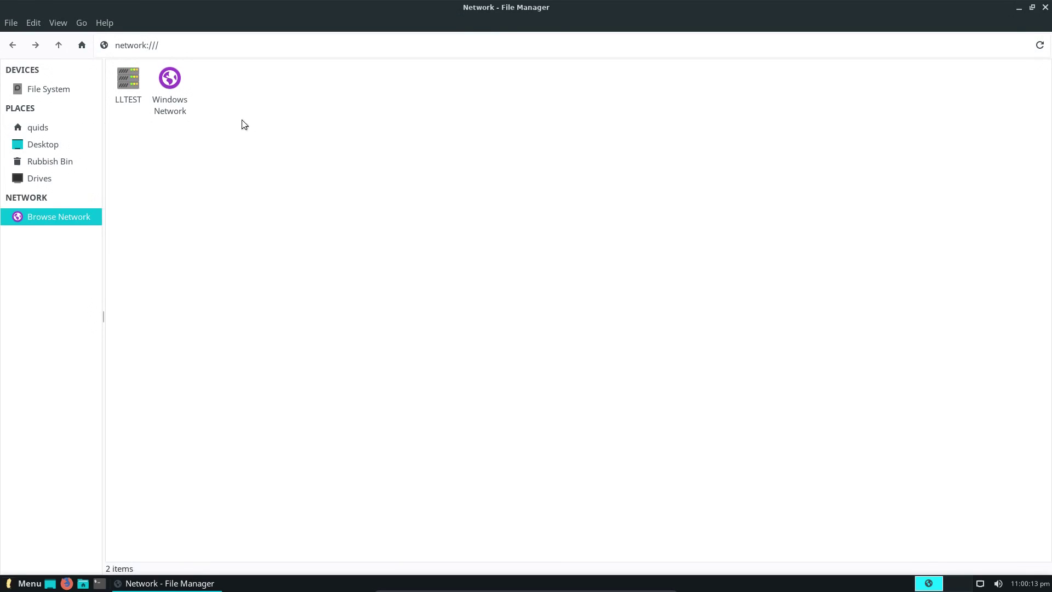